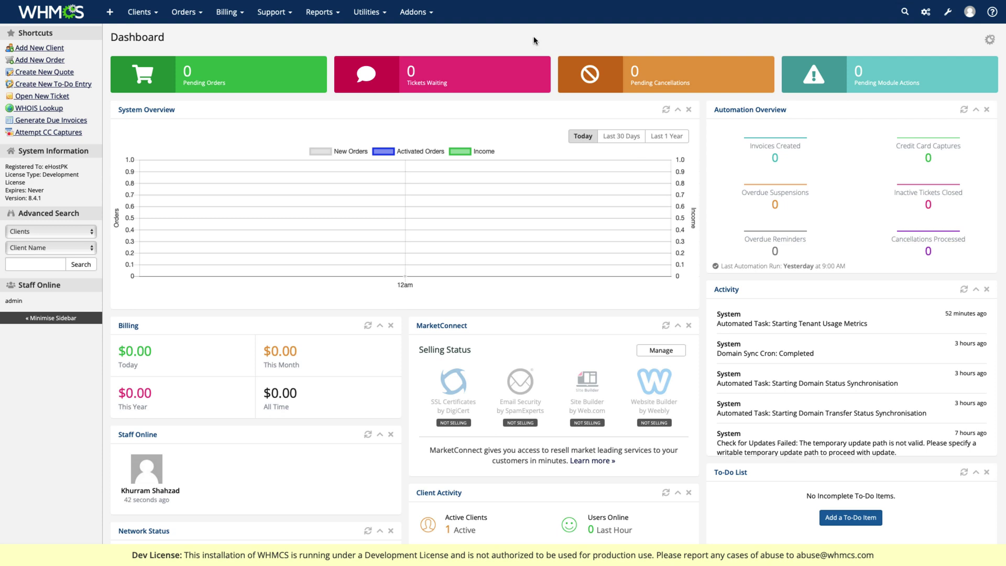
Open the wrench configuration menu from the WHMCS admin dashboard
left_click(948, 12)
Search System Settings for 'supp' and open Support Departments
left_click(882, 45)
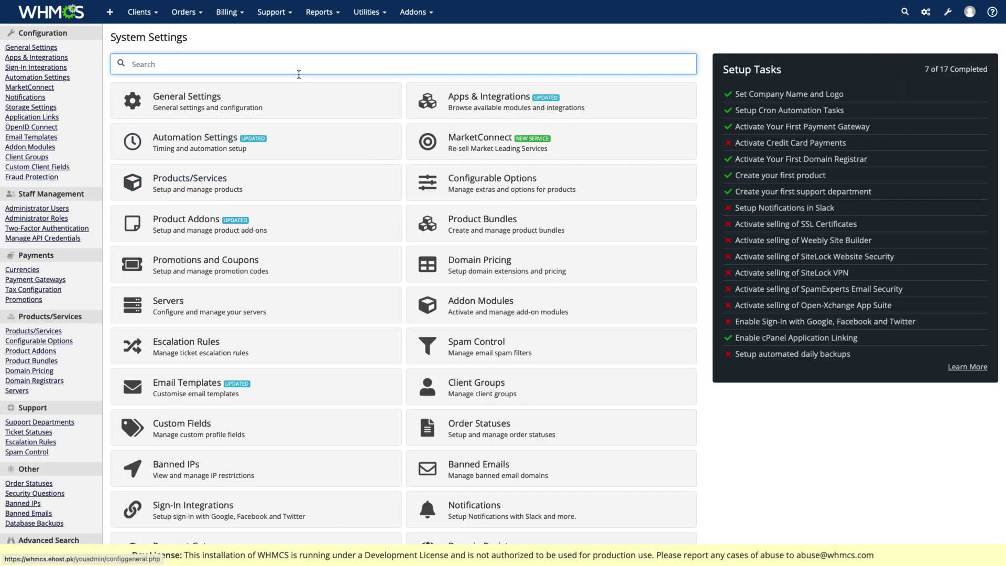
type("supp")
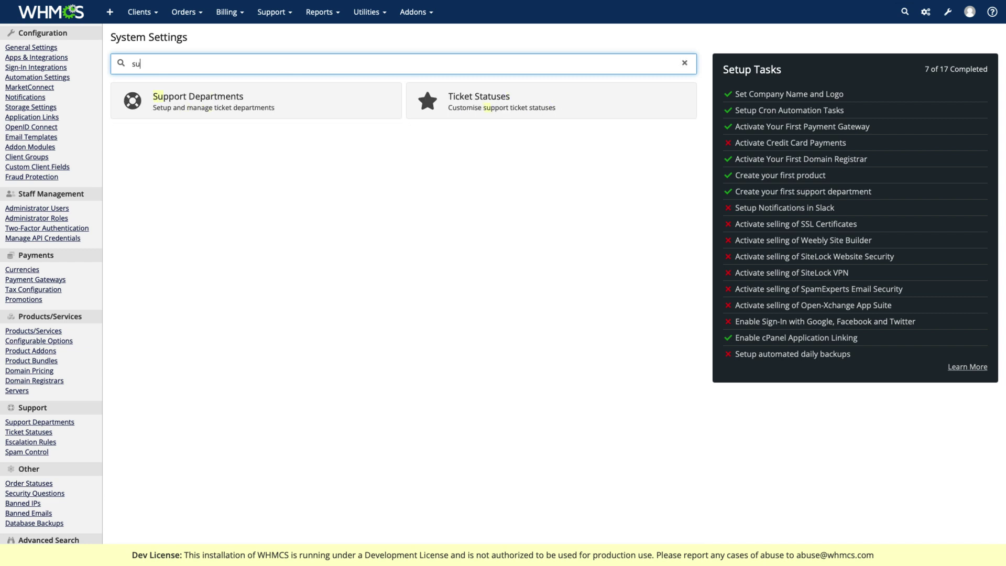
left_click(244, 102)
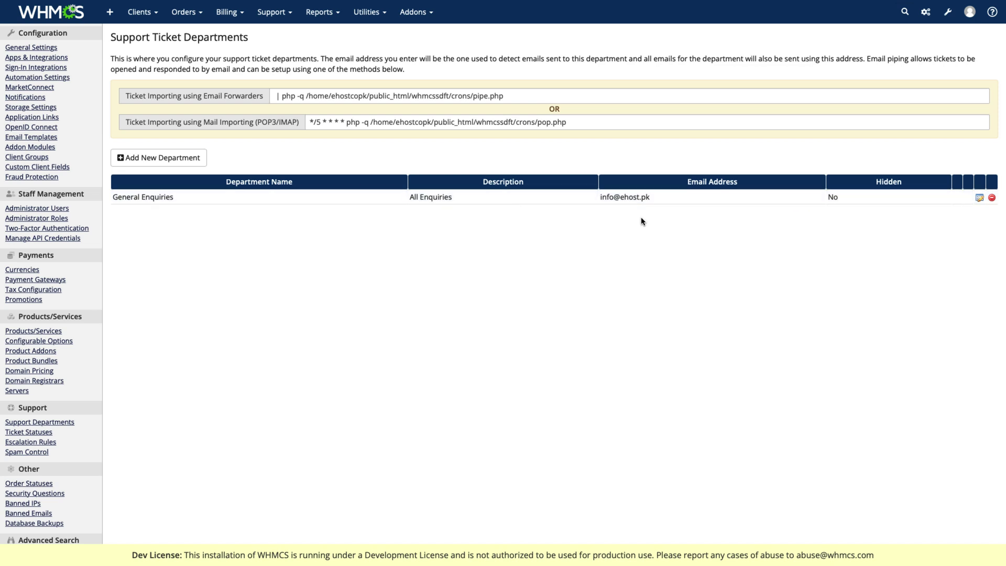
Open the General Enquiries Edit Department form and review its mail-importing settings
left_click(978, 199)
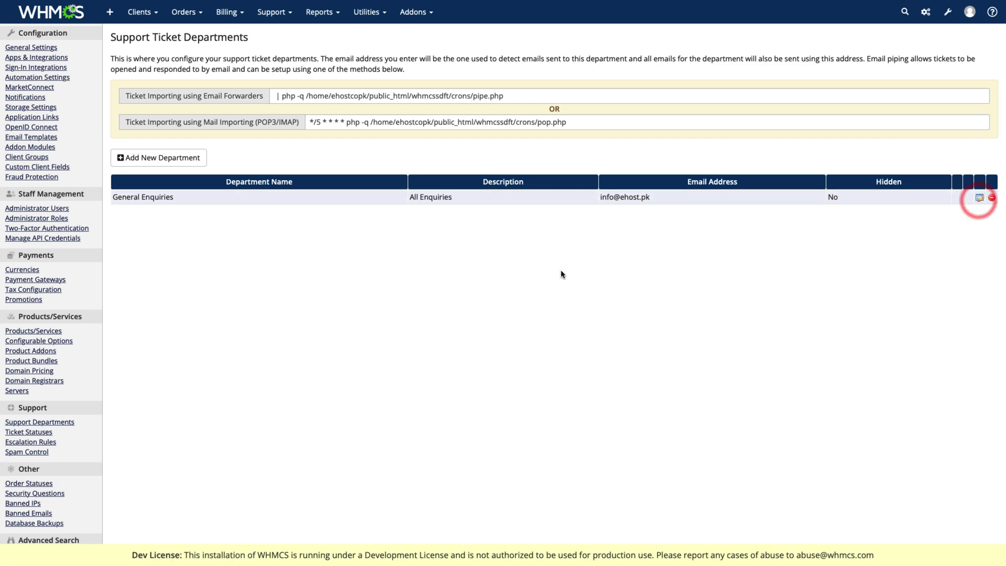
scroll(445, 173, "down", 1)
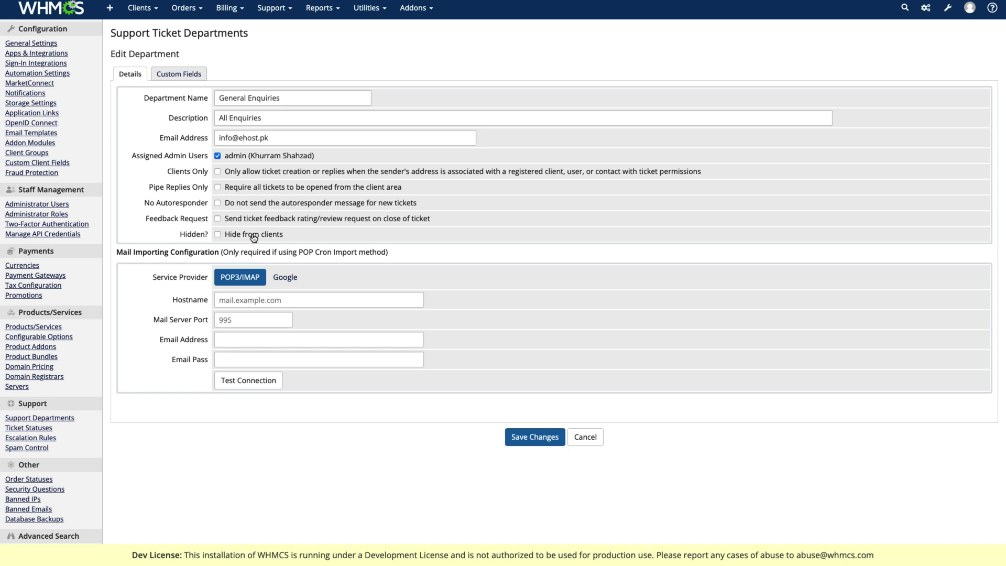
scroll(351, 296, "down", 1)
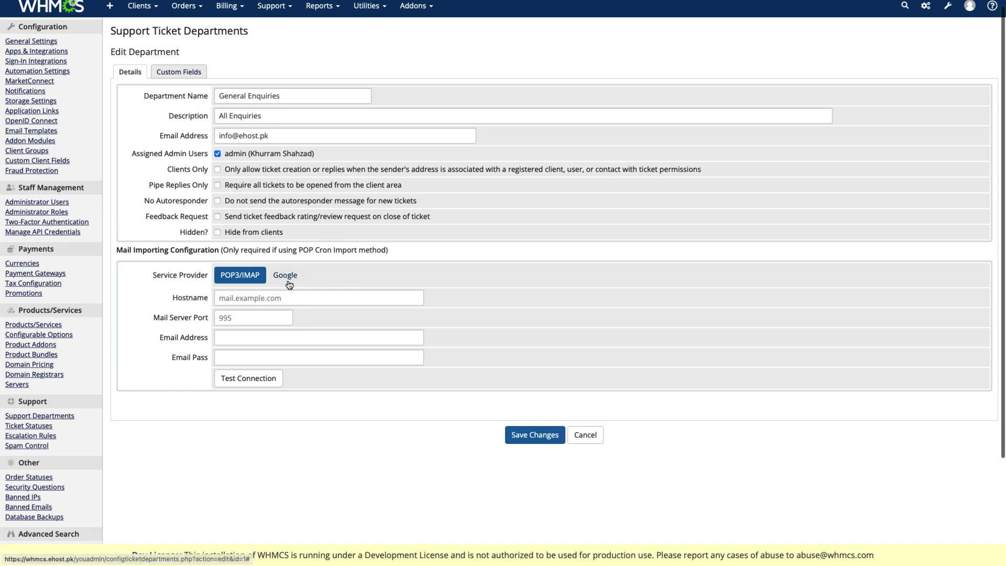
scroll(239, 291, "up", 1)
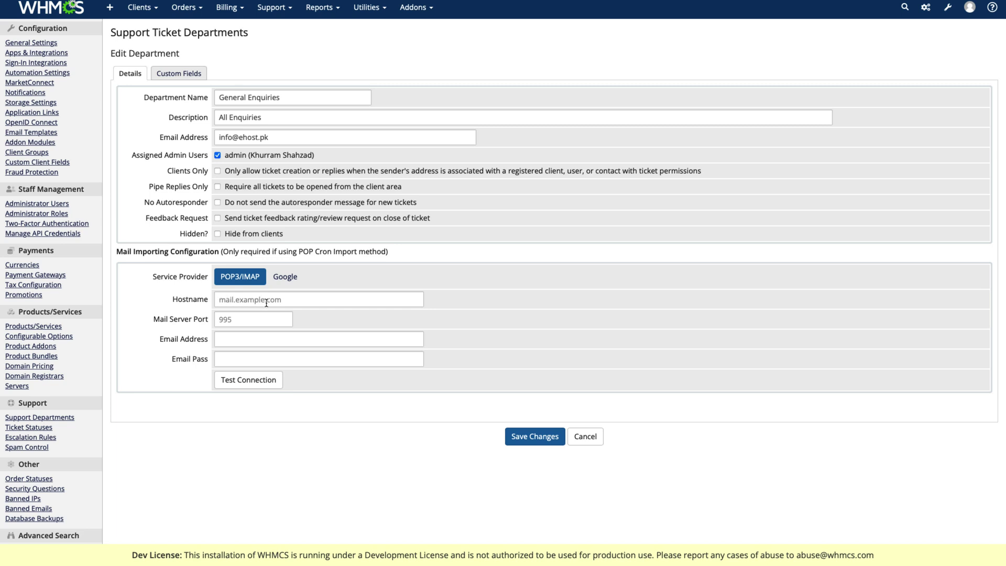
scroll(294, 307, "down", 1)
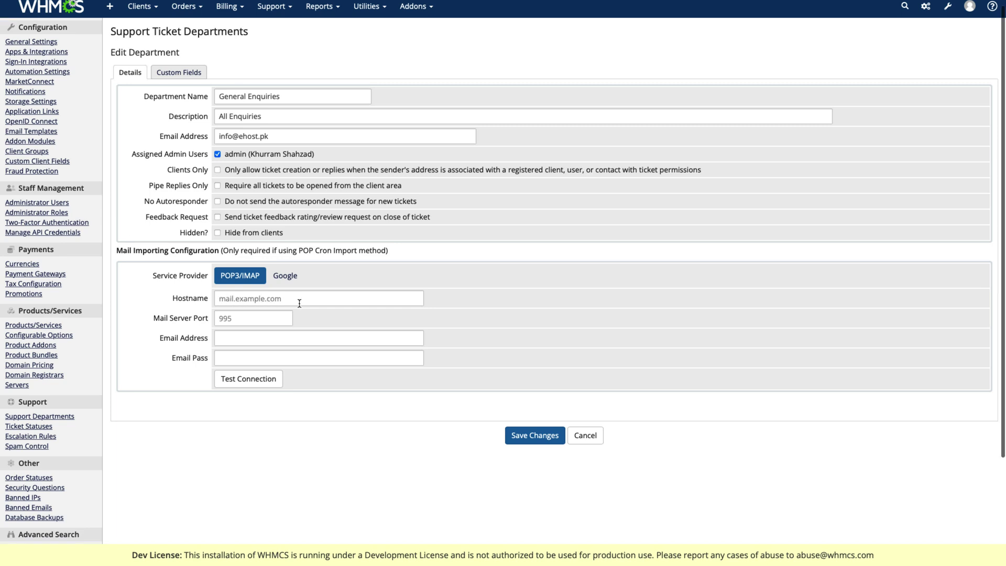
scroll(283, 311, "left", 1)
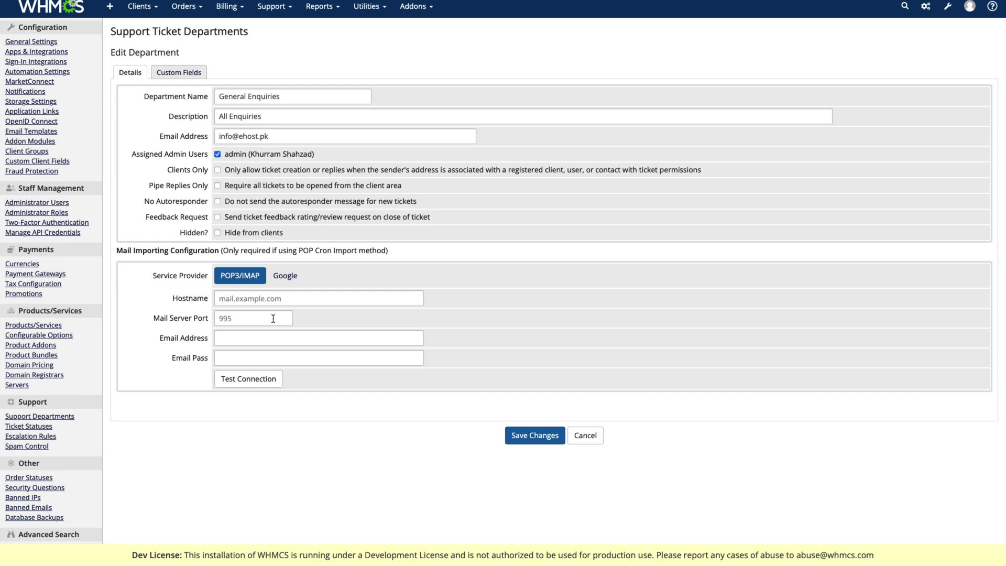
Set mail server port 110, copy the department email as import address, and use hostname ehost.pk
left_click(273, 319)
type("110")
triple_click(278, 137)
key("ctrl+c")
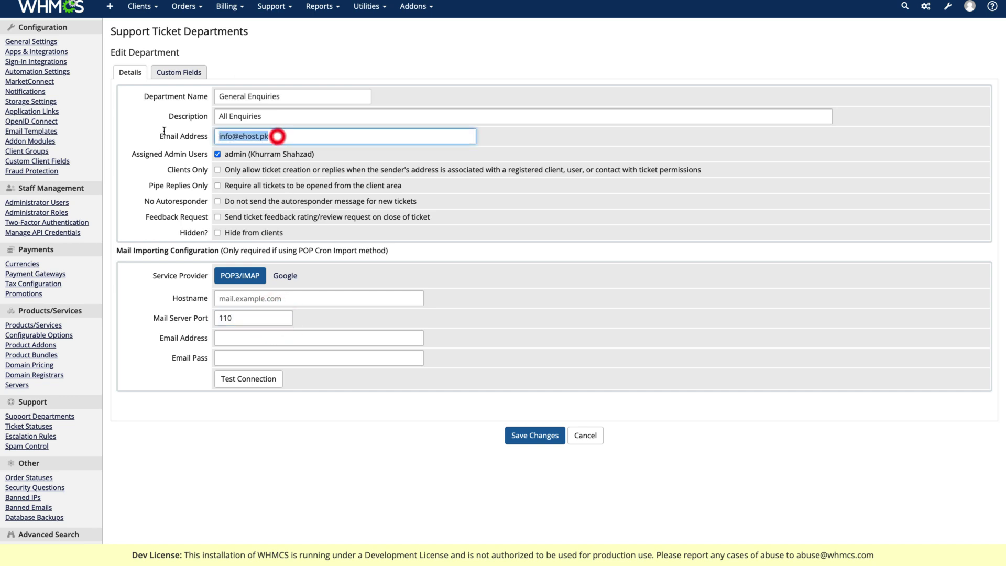
left_click(267, 340)
key("ctrl+v")
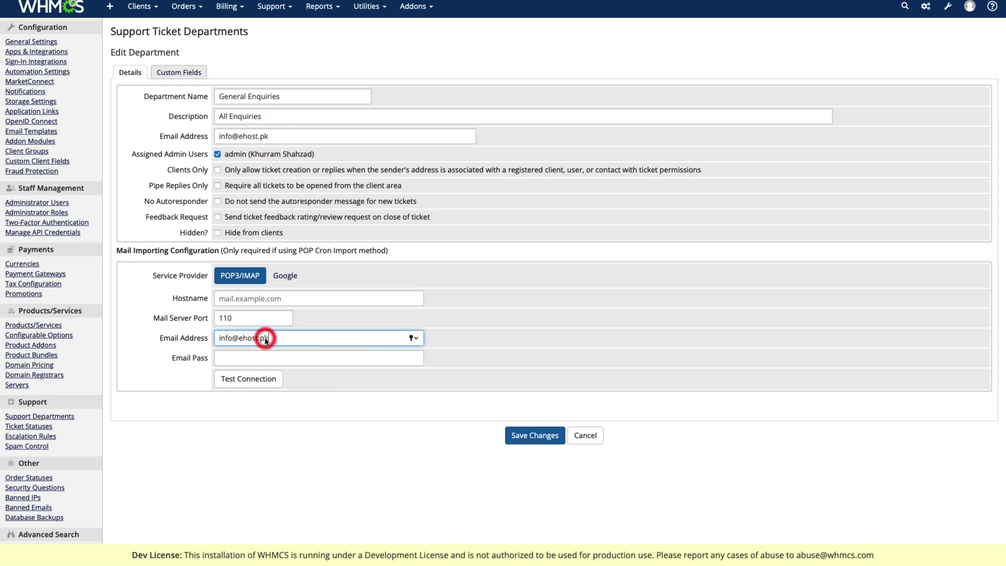
left_click(243, 299)
key("ctrl+v")
left_click_drag(241, 299, 219, 298)
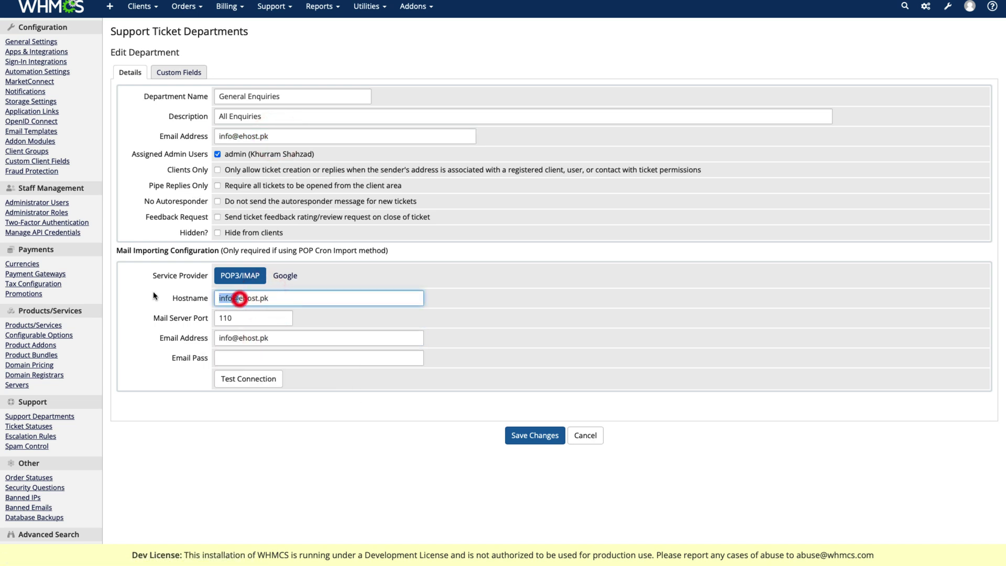
key("BackSpace")
In cPanel Email Accounts, start a new account with username 'sales'
left_click(474, 227)
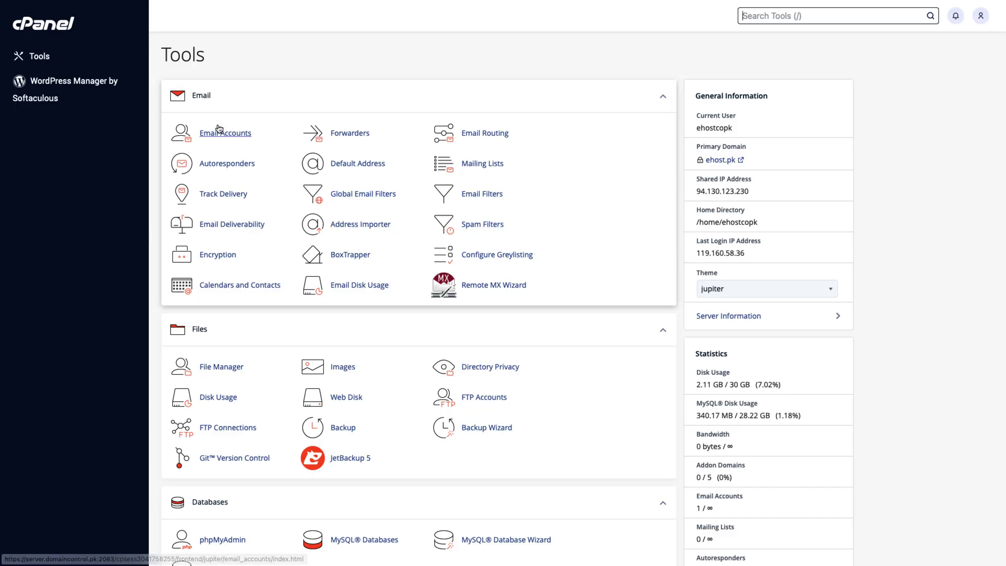
left_click(228, 131)
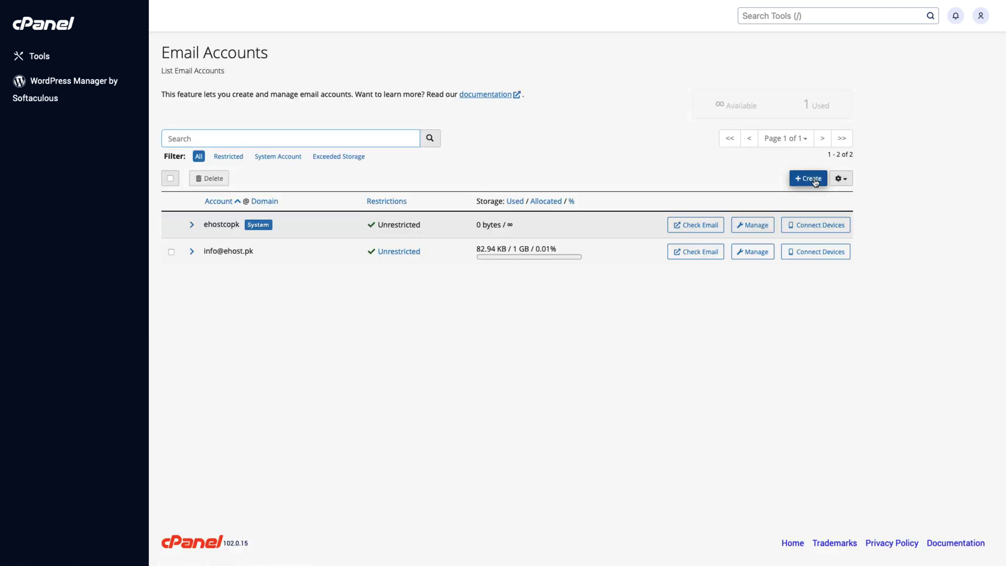
left_click(813, 179)
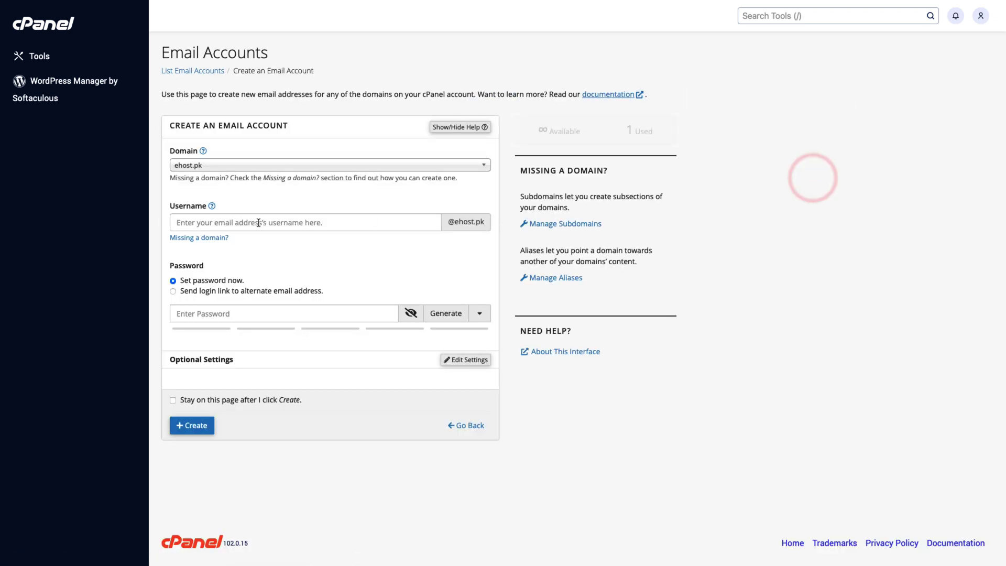
left_click(258, 222)
type("sale")
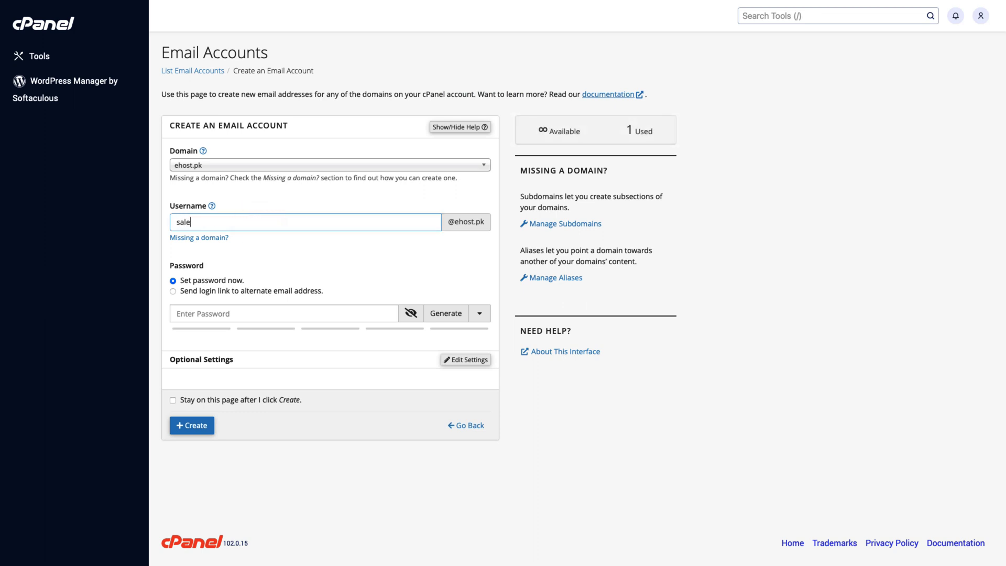
type("s")
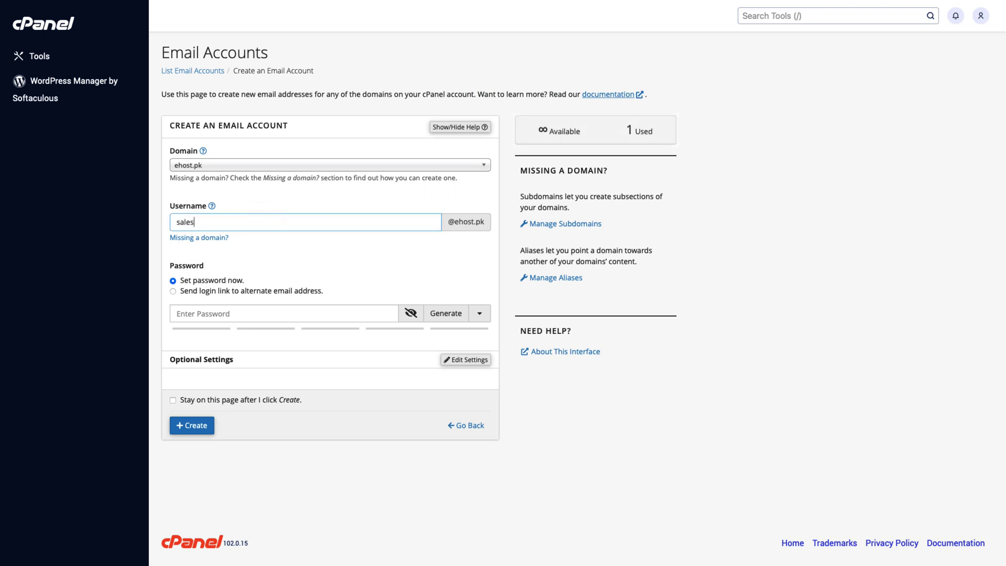
left_click(479, 315)
left_click(350, 428)
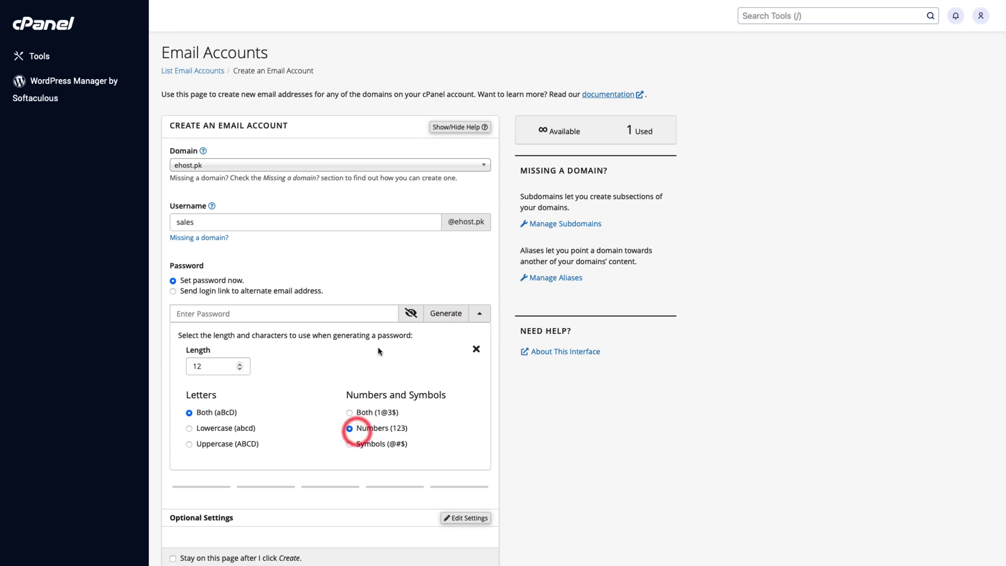
left_click(446, 313)
left_click(256, 313)
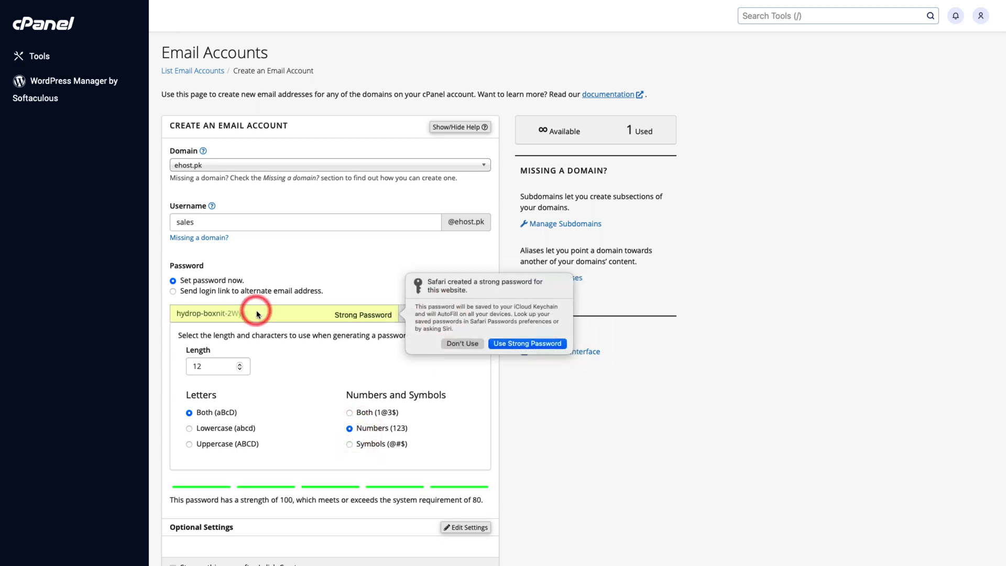
left_click(463, 343)
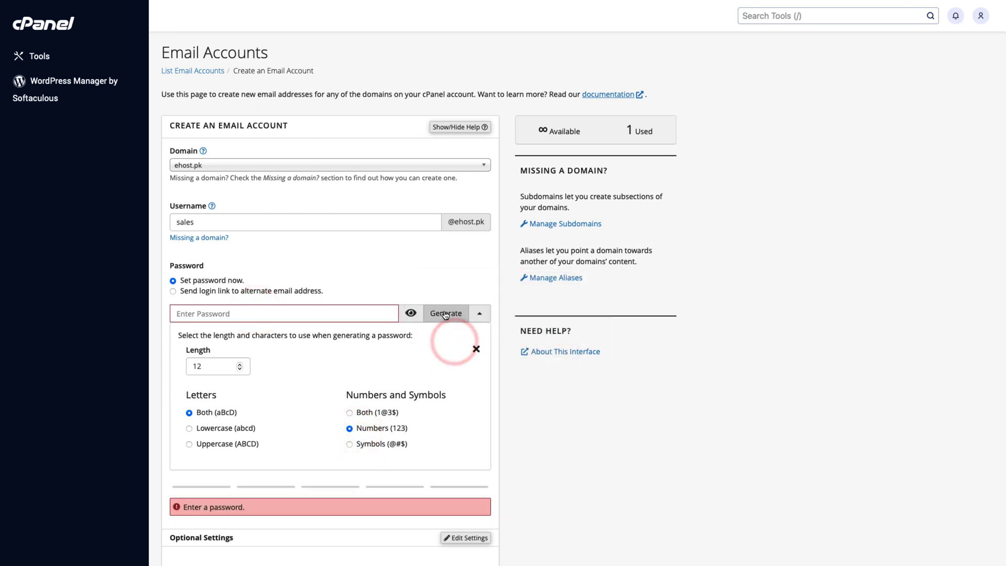
left_click(445, 314)
double_click(257, 313)
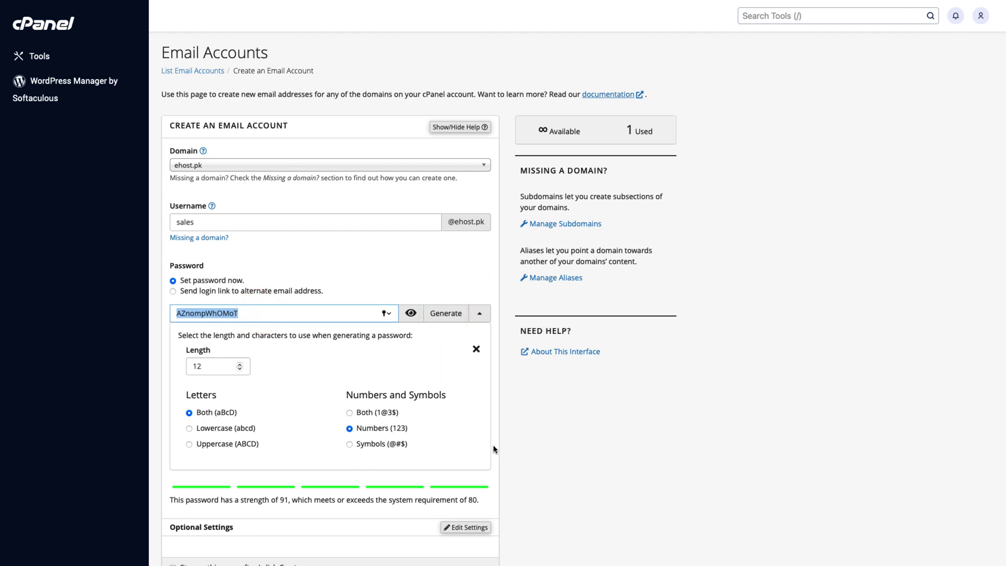
scroll(407, 470, "down", 2)
left_click(207, 531)
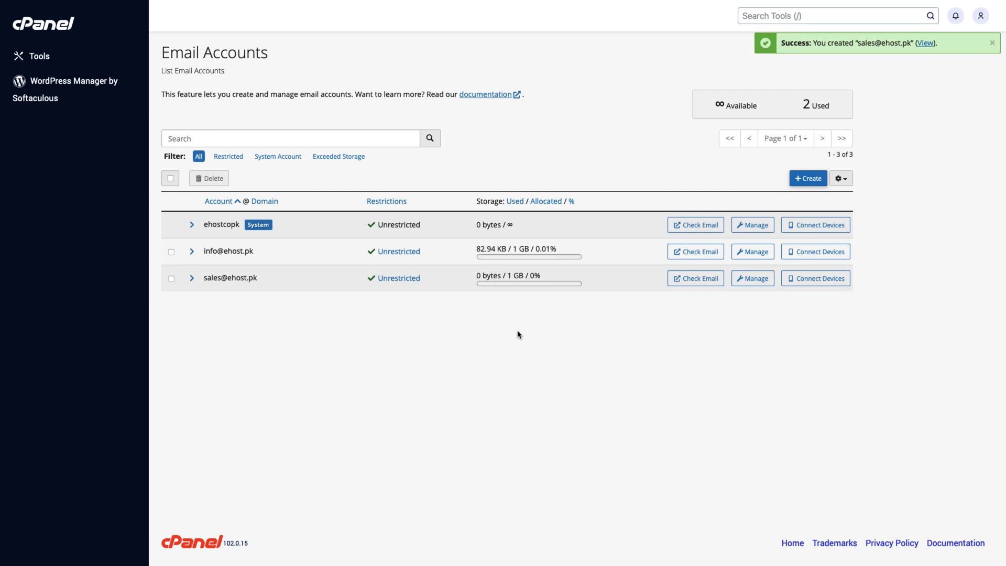
left_click(441, 173)
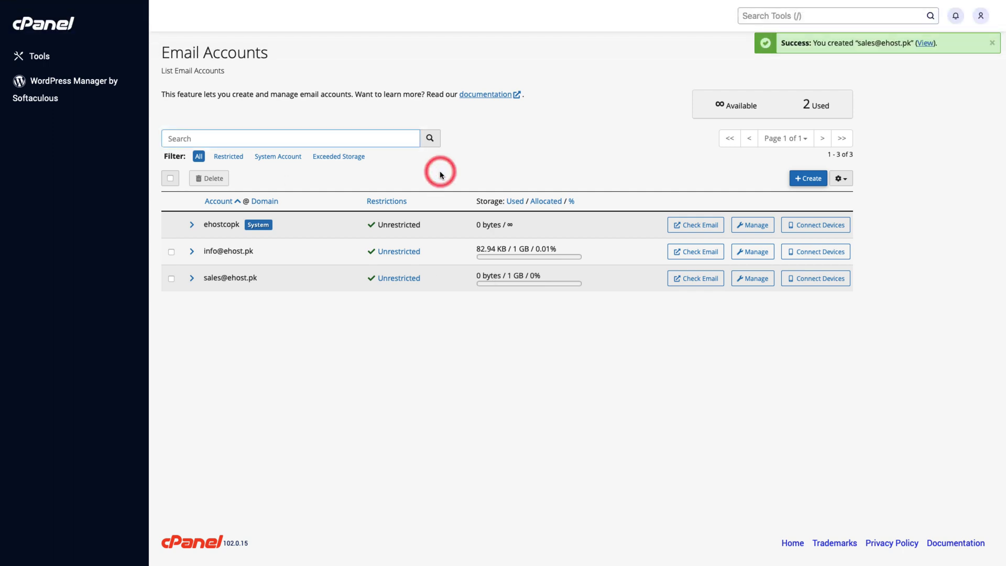
Change the mailbox name to 'sales' in both the import and department email addresses
left_click(427, 164)
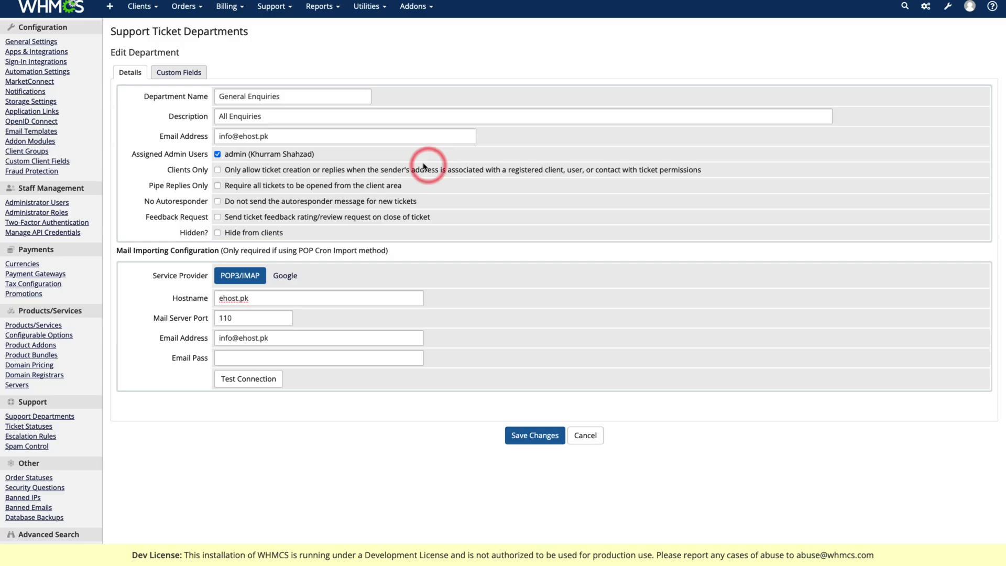
double_click(233, 337)
type("sale")
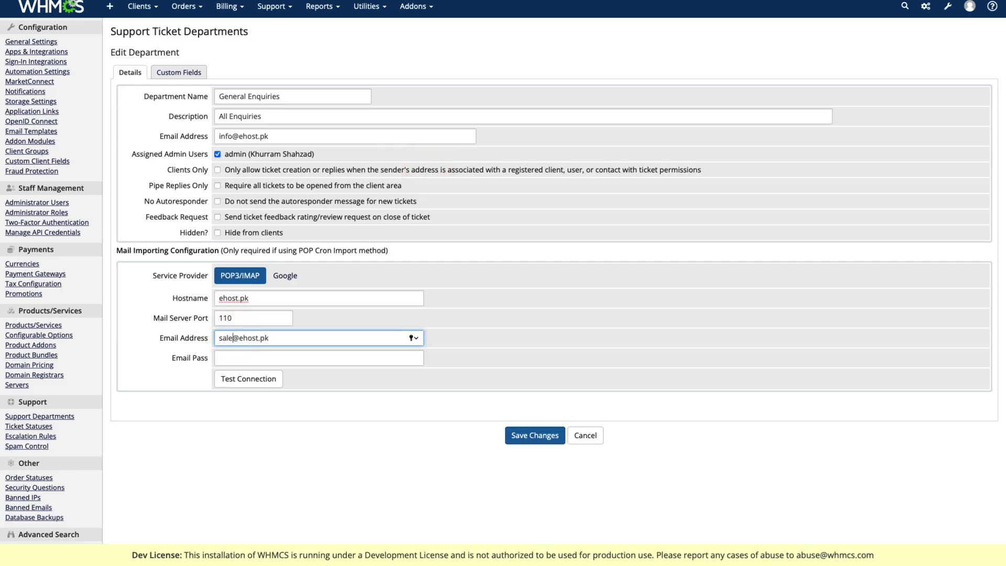
type("s")
double_click(231, 136)
type("s")
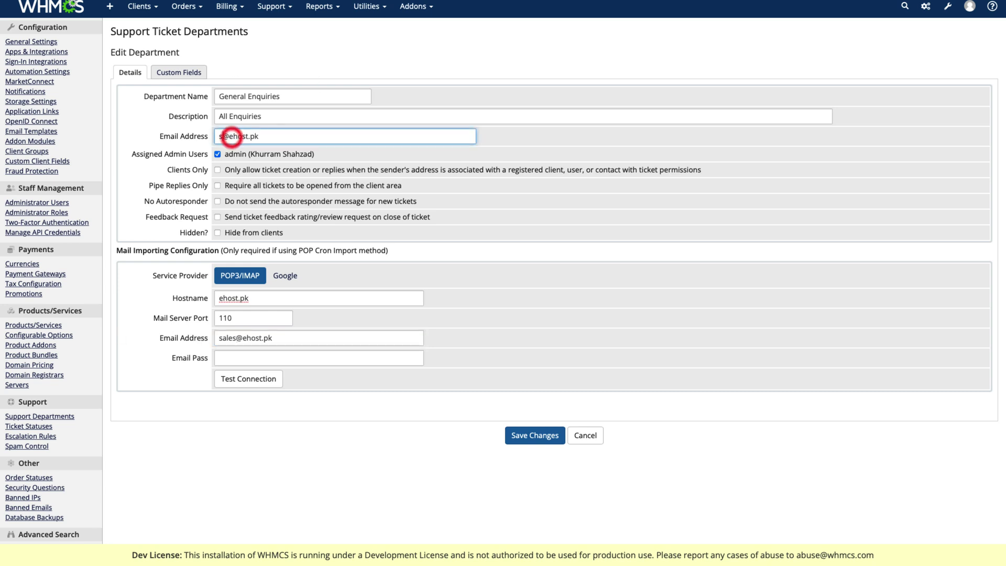
type("ales")
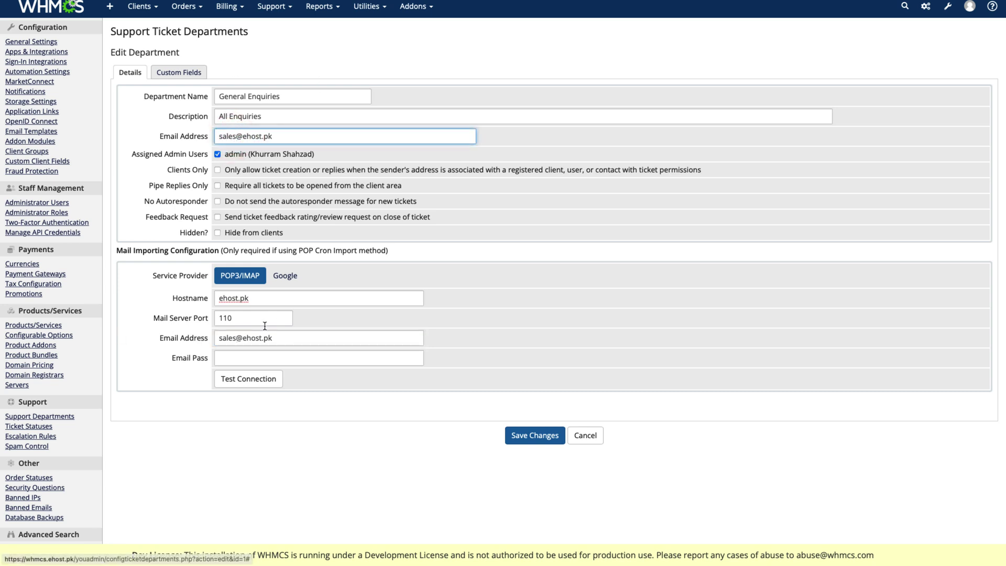
Fill in the saved mailbox password, test the mail import connection, and save the department
left_click(238, 358)
left_click(239, 382)
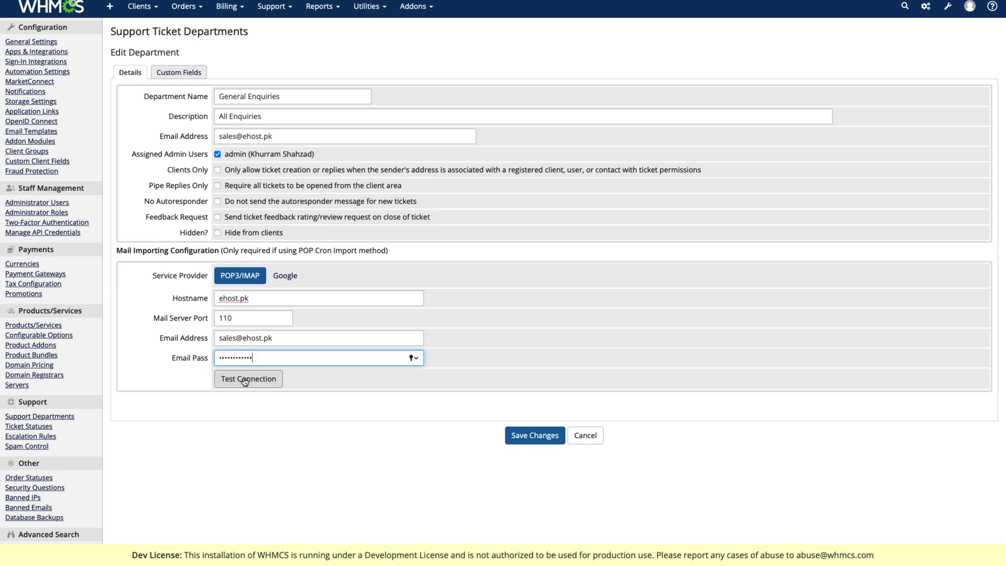
left_click(245, 380)
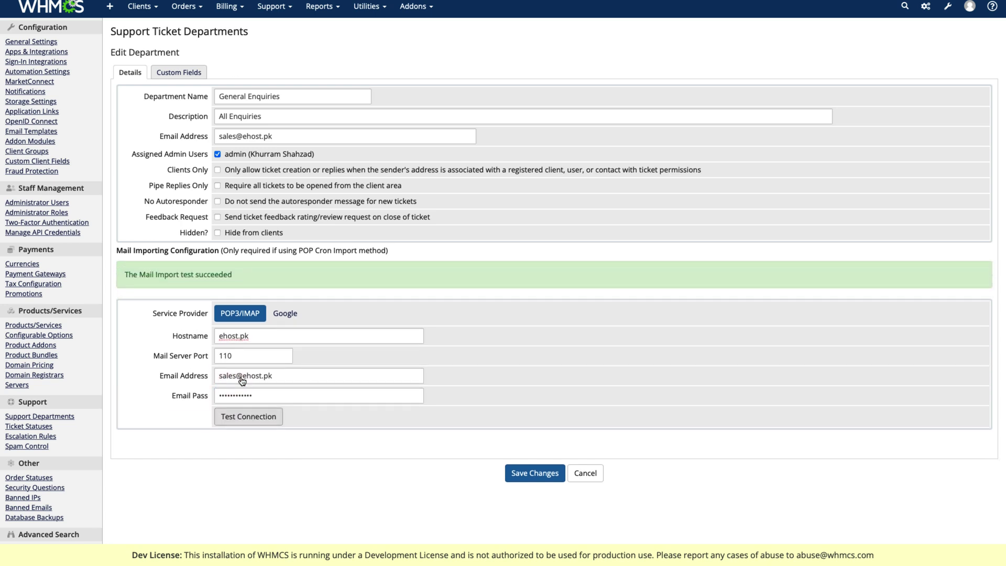
left_click(539, 477)
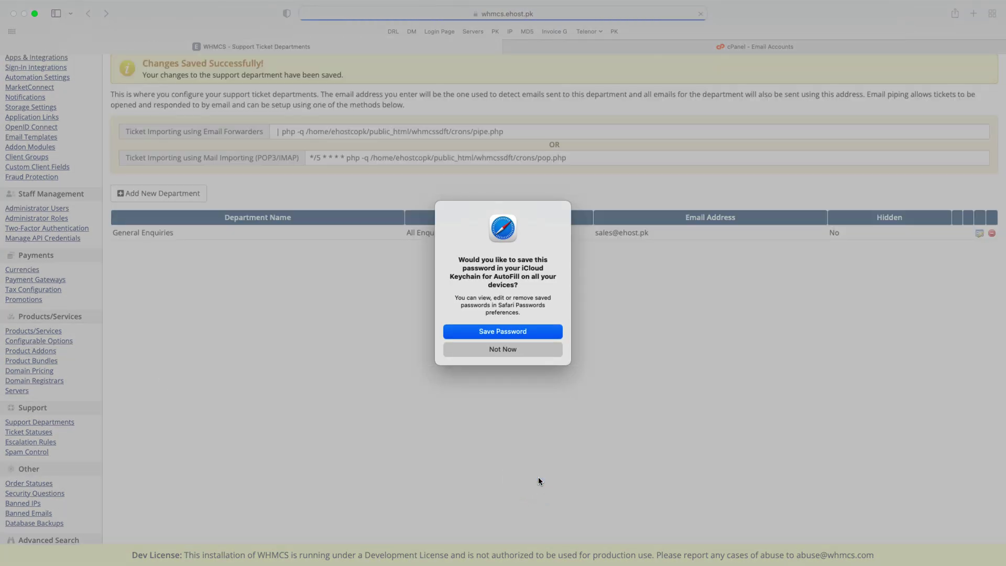
Decline Safari's password save and copy the pop.php path from the POP3/IMAP cron command
left_click(503, 350)
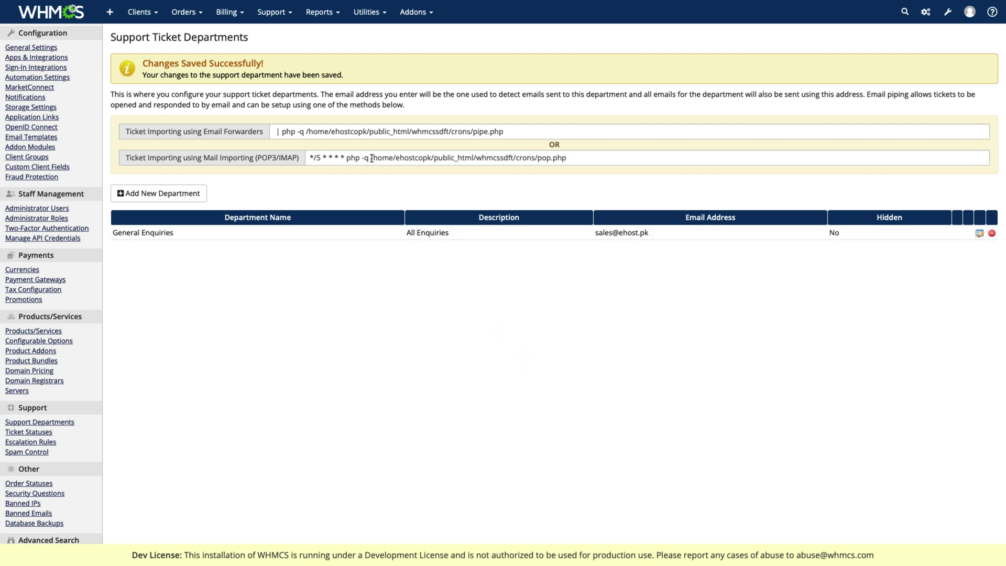
left_click_drag(372, 158, 570, 158)
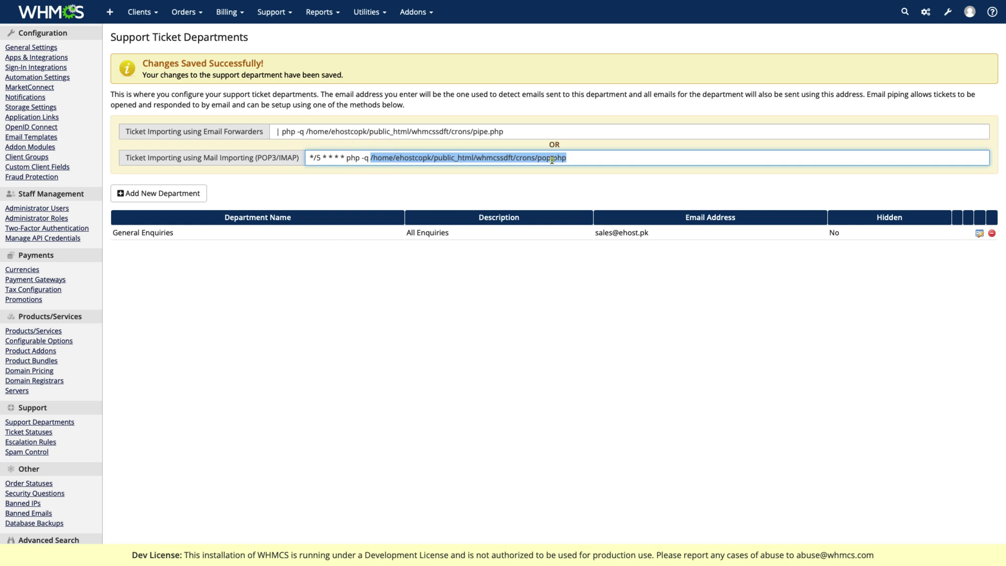
right_click(552, 159)
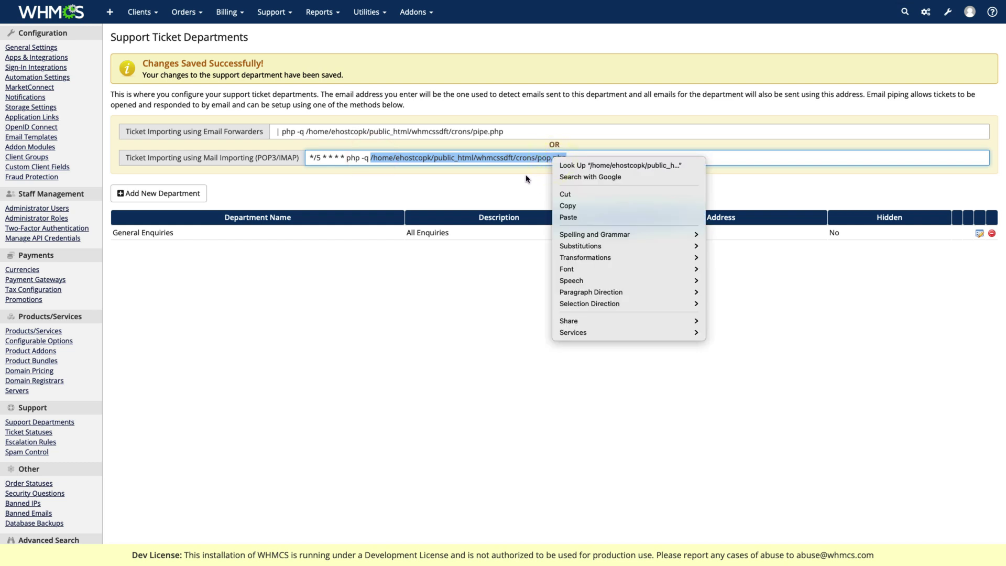
left_click(578, 205)
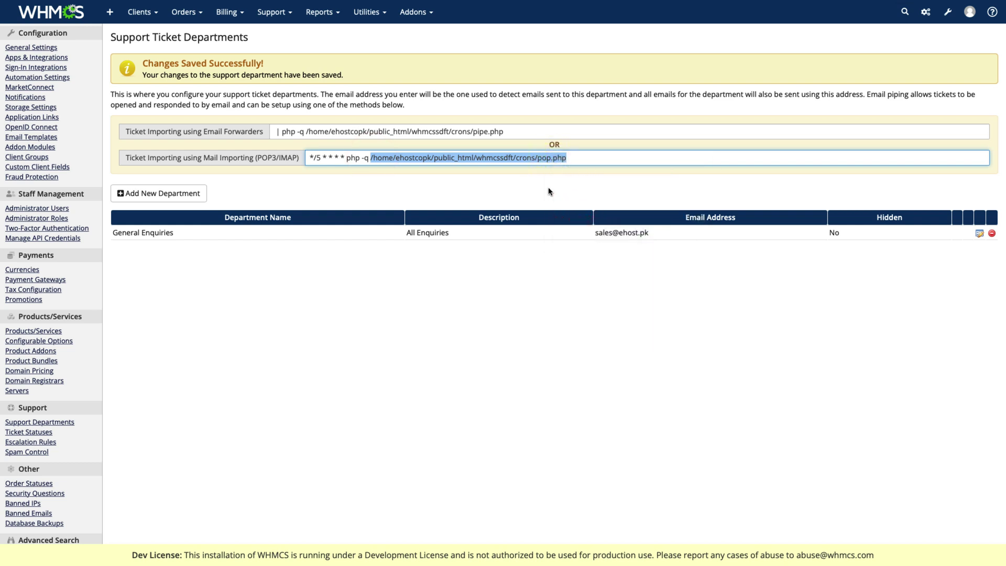
left_click(520, 345)
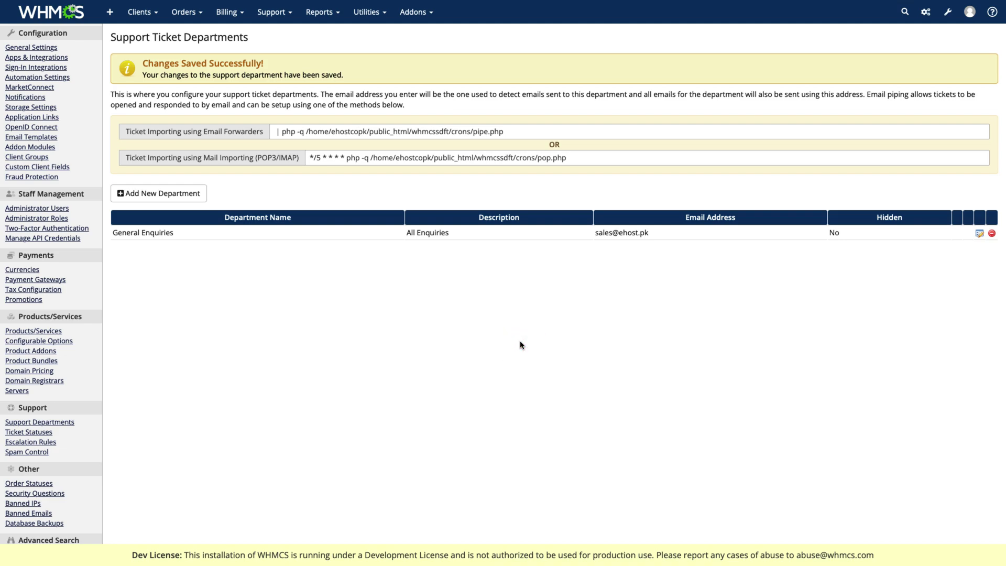
Switch to cPanel and open Cron Jobs from the tools overview
key("ctrl+Tab")
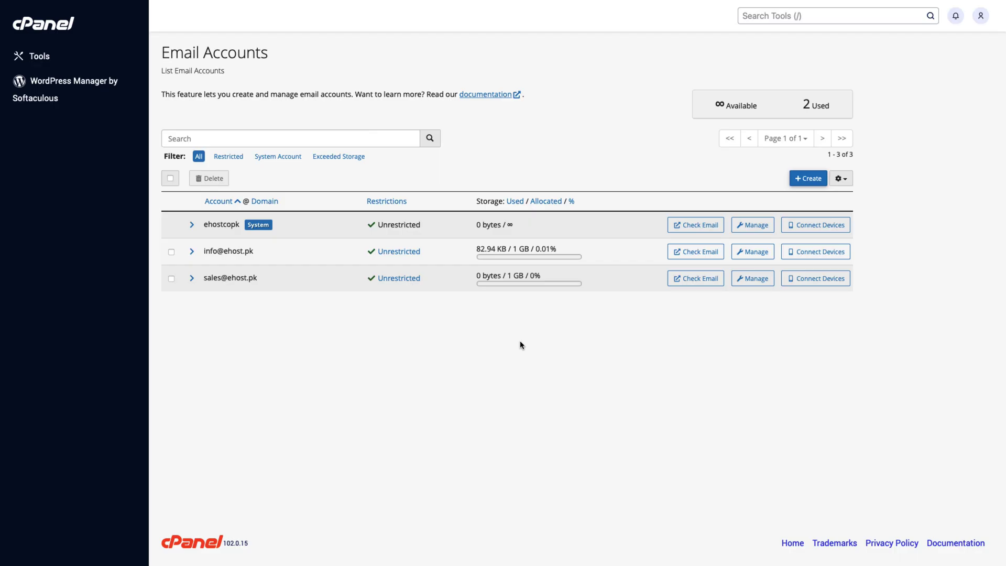
left_click(67, 25)
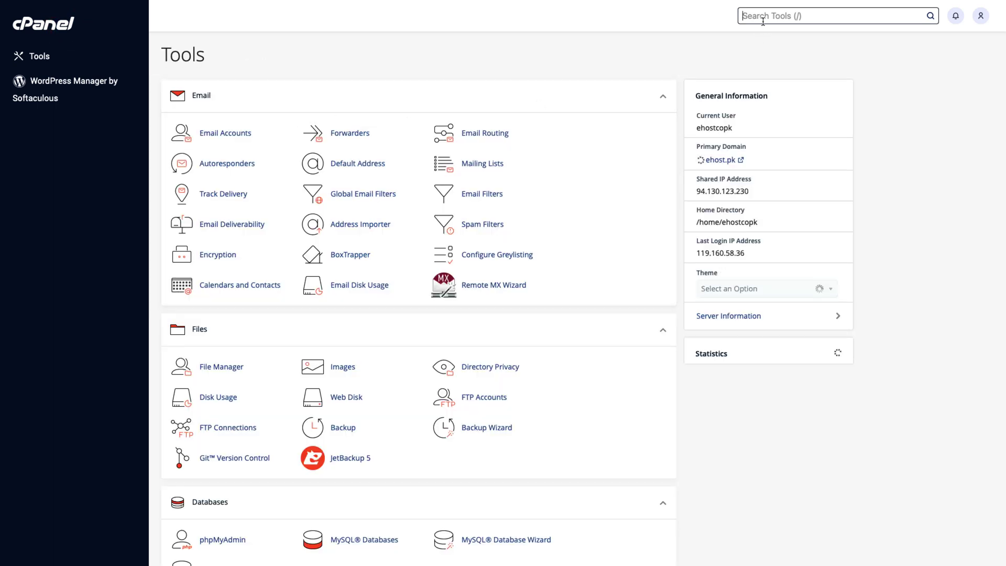
scroll(540, 302, "down", 8)
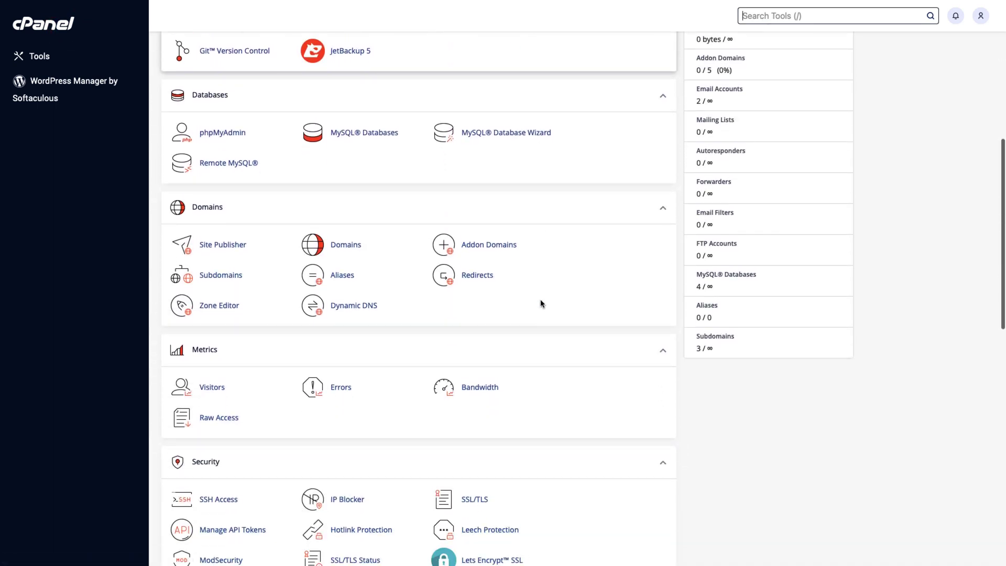
scroll(542, 303, "down", 7)
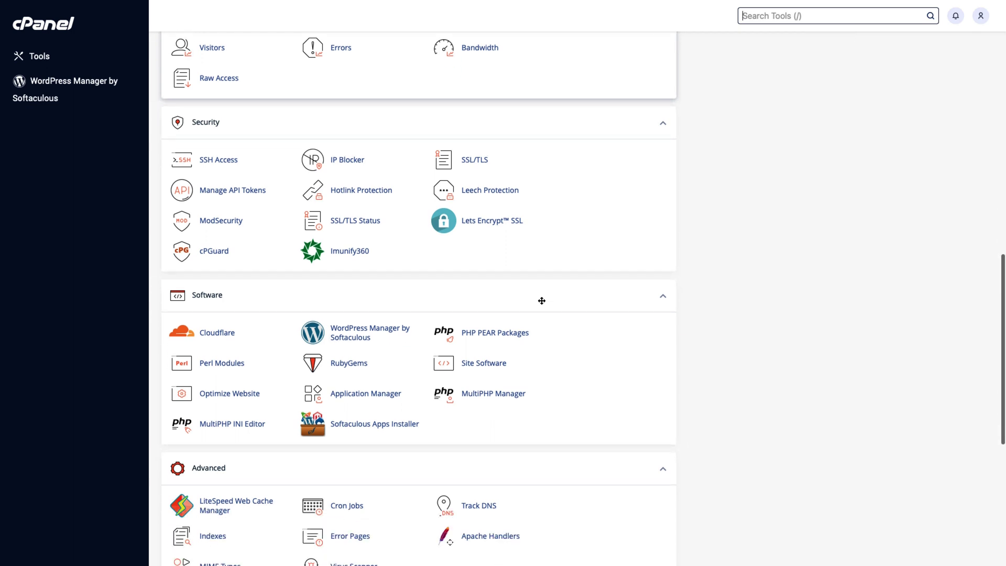
scroll(546, 299, "down", 2)
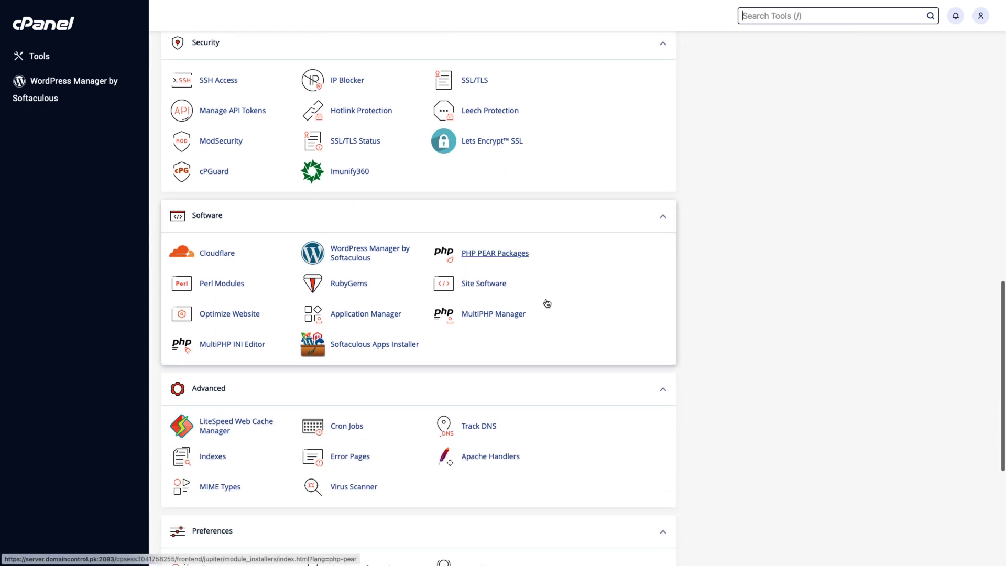
left_click(344, 427)
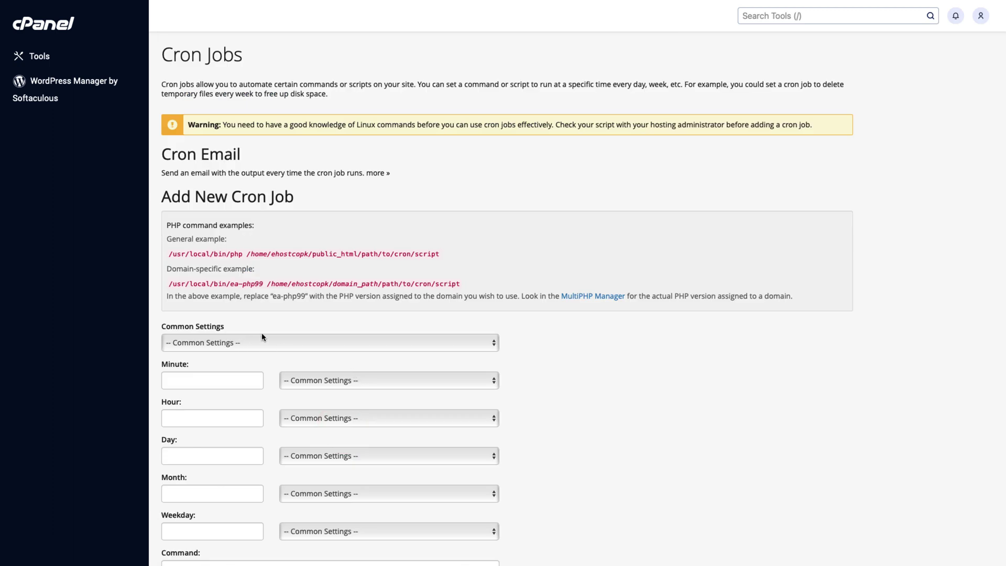
Schedule the cron job every ten minutes, editing the five-minute preset's Minute to */10
scroll(262, 334, "down", 1)
scroll(252, 309, "down", 3)
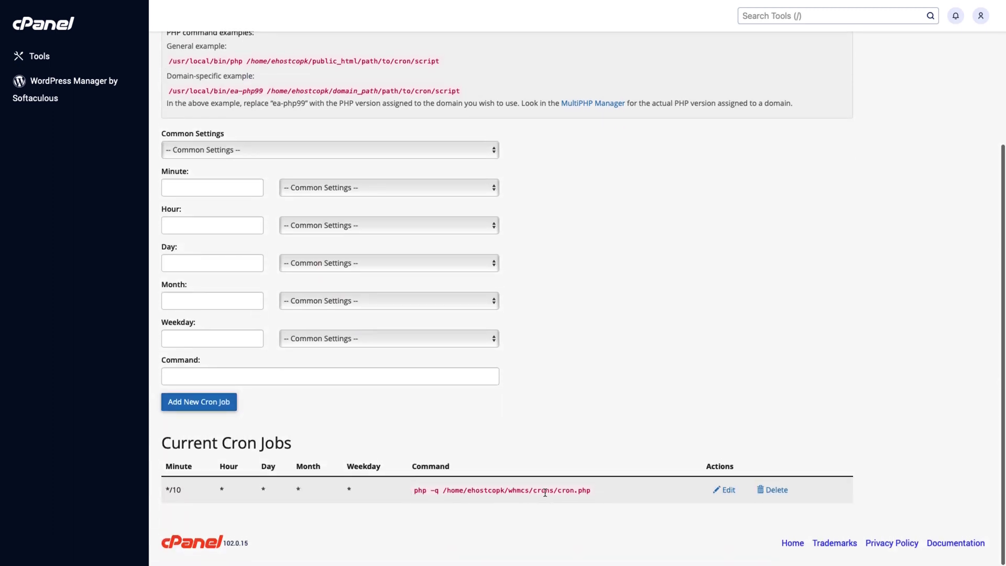
left_click(263, 153)
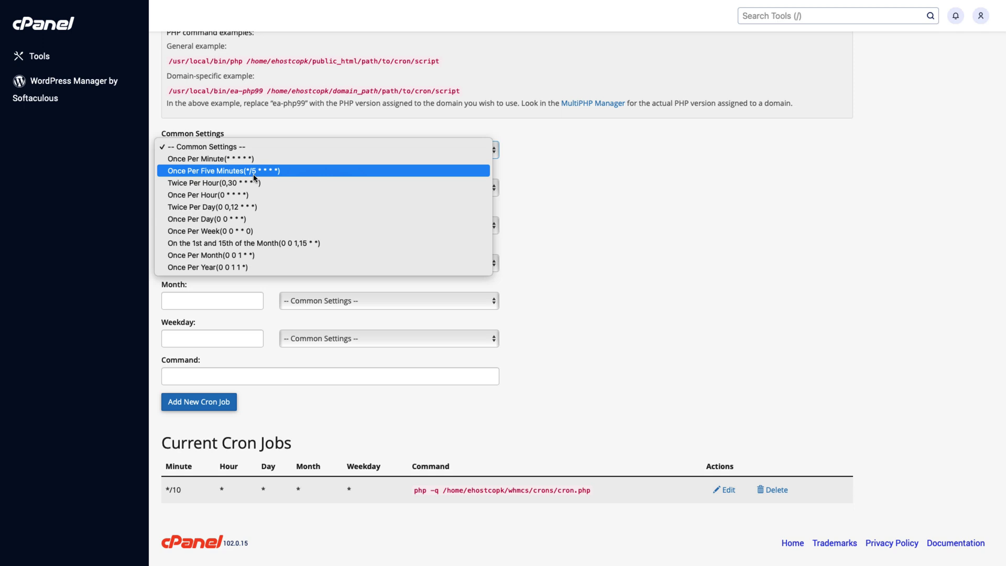
left_click(254, 176)
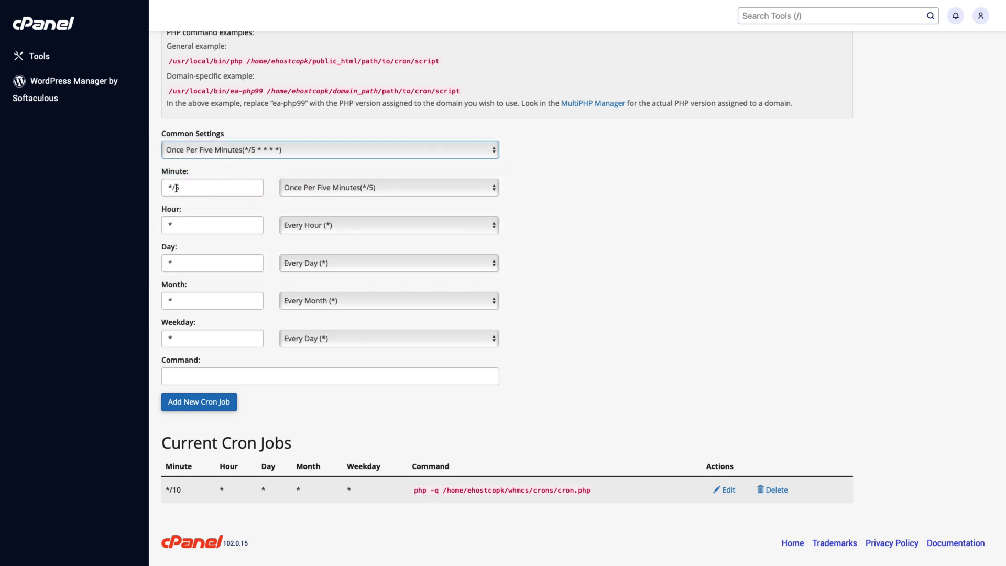
left_click_drag(176, 187, 189, 187)
type("/10")
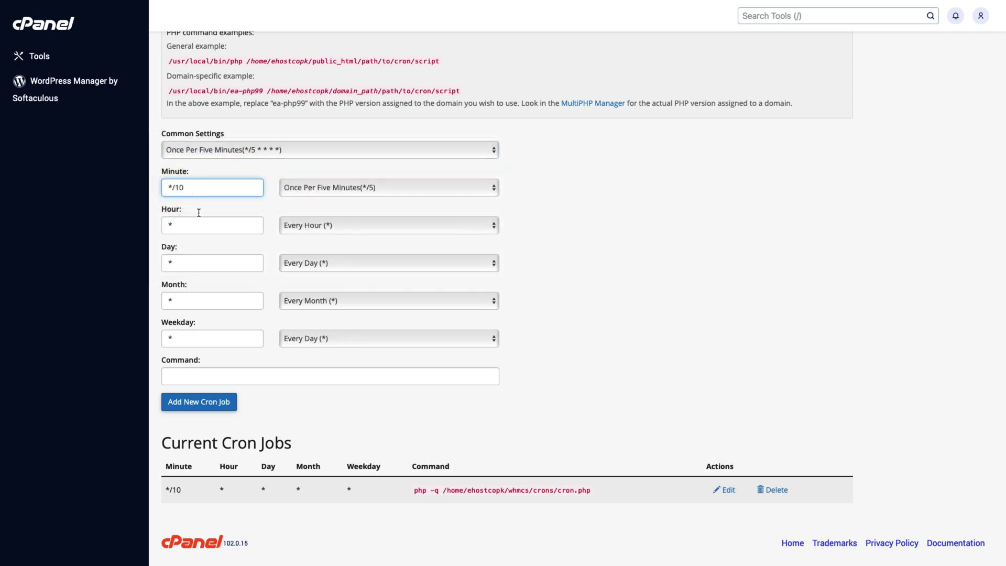
Set the command to 'php -q' plus the pasted pop.php path and add the cron job
left_click(220, 378)
type("ph")
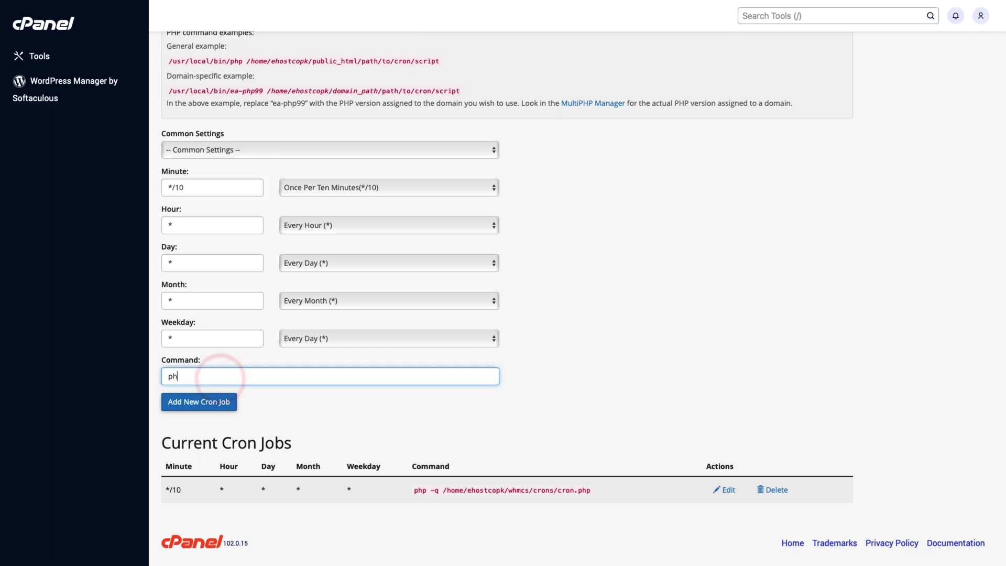
type("p -q")
type("/home/ehostcopk/public_html/whmcssdft/crons/pop.php")
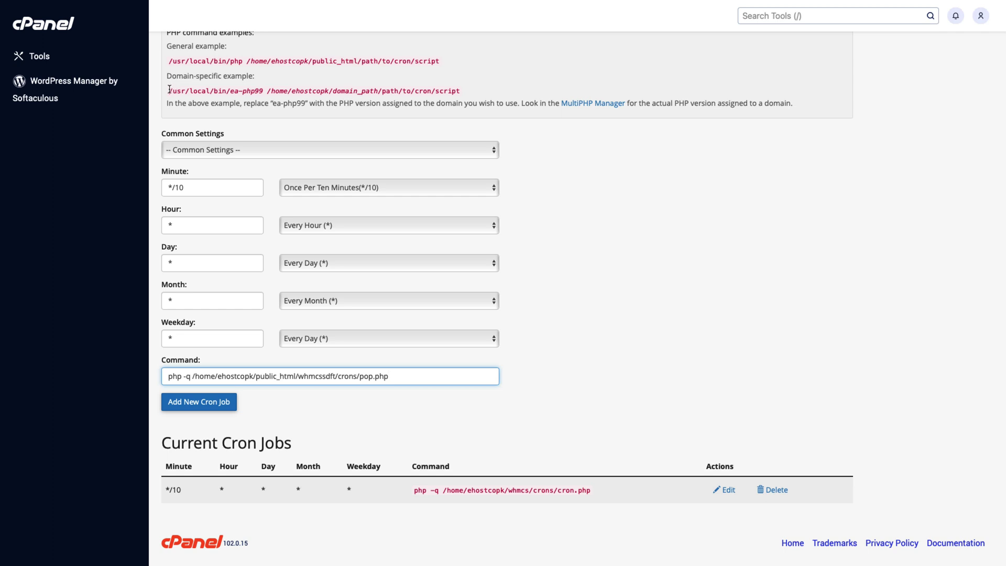
left_click_drag(168, 91, 263, 92)
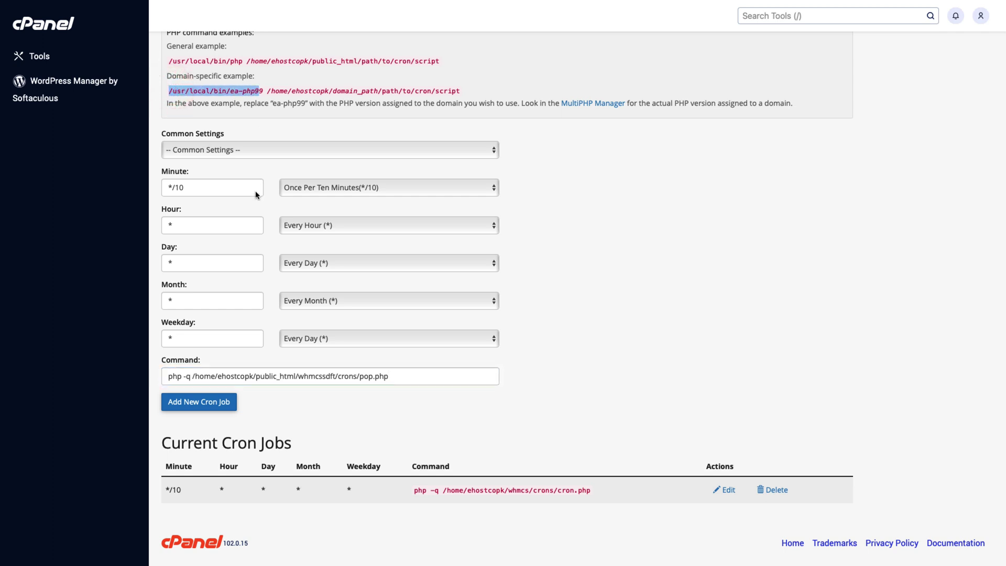
left_click(212, 405)
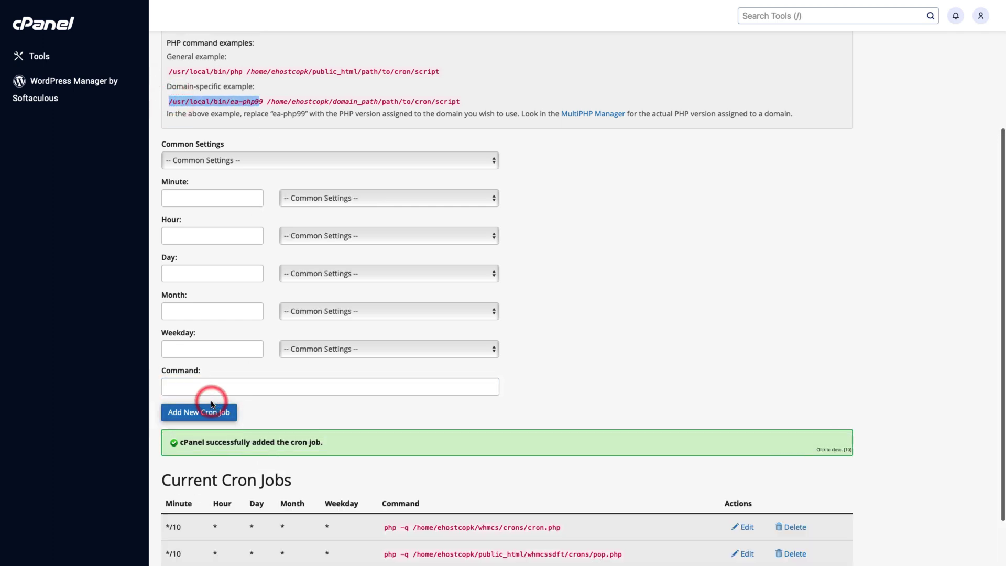
scroll(434, 405, "down", 1)
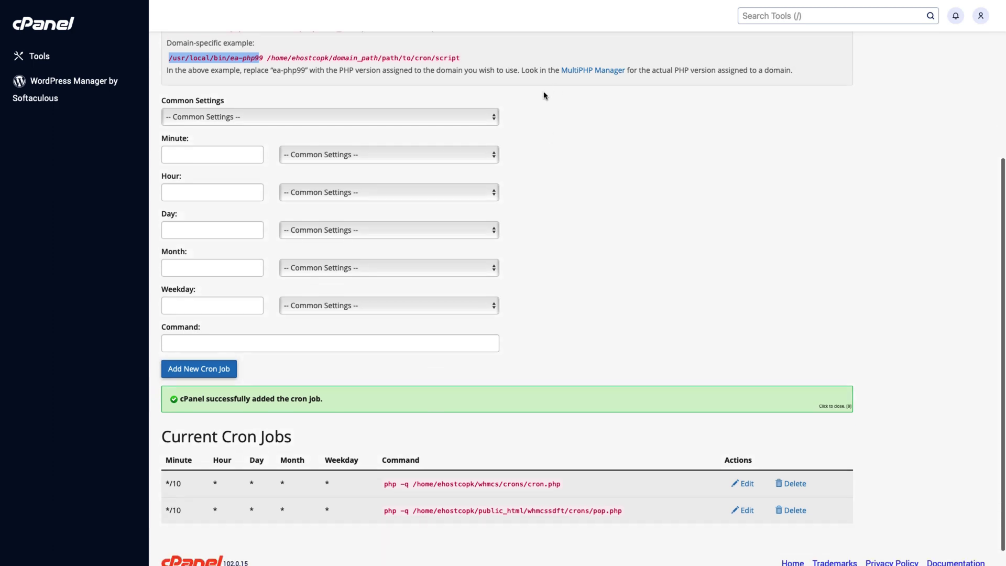
left_click(565, 110)
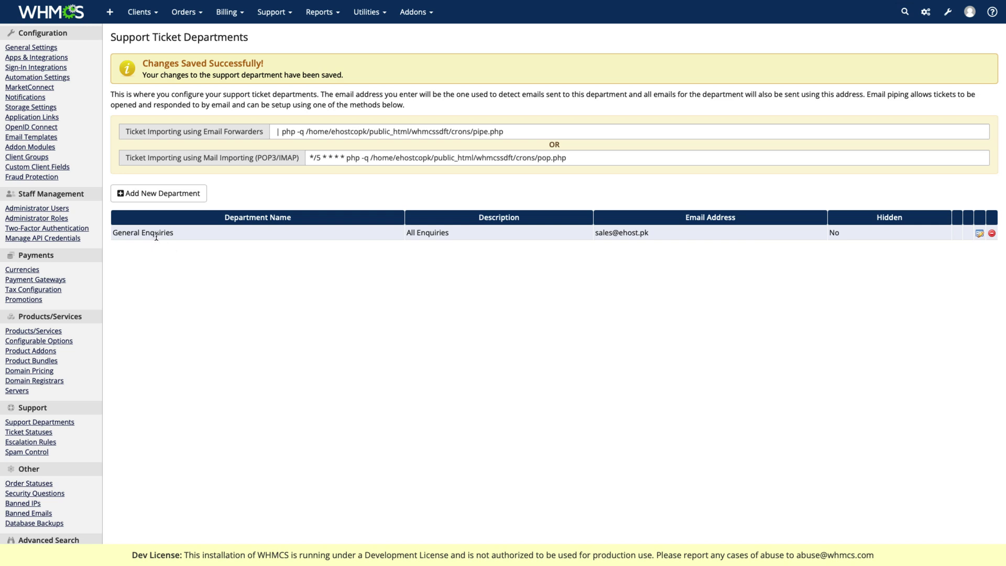
Start and cancel a new support department, then reopen General Enquiries for editing
left_click(252, 269)
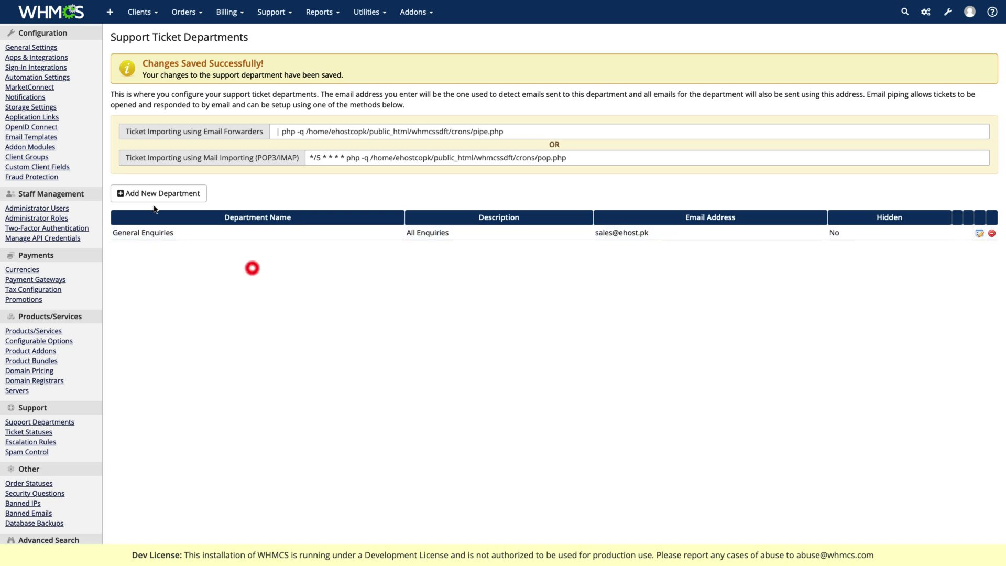
left_click(158, 195)
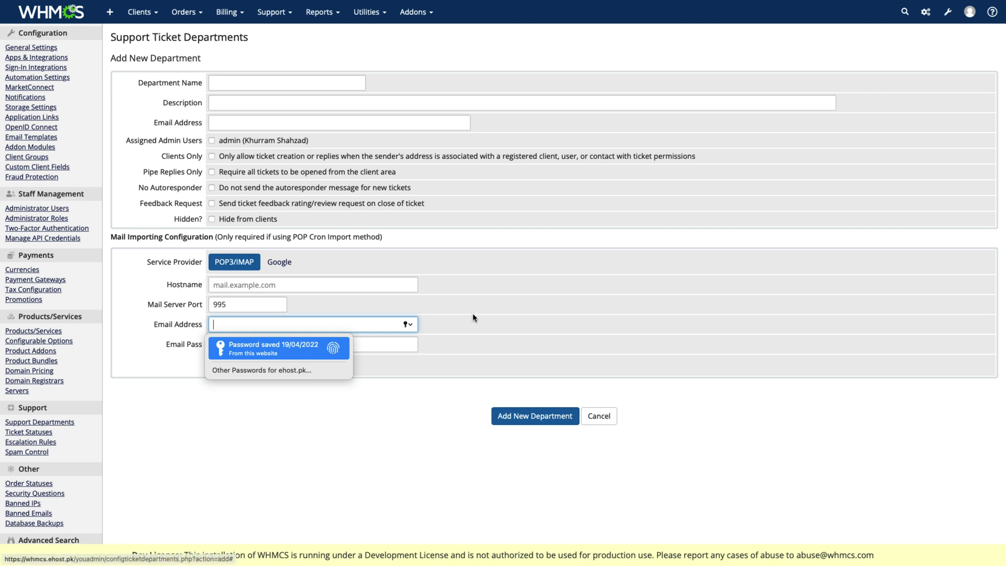
left_click(493, 311)
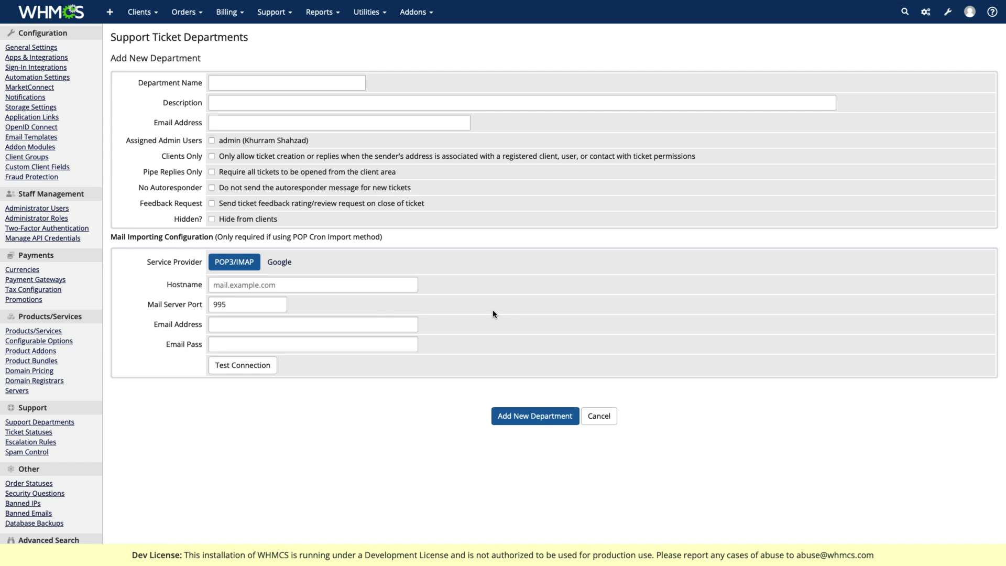
left_click(603, 415)
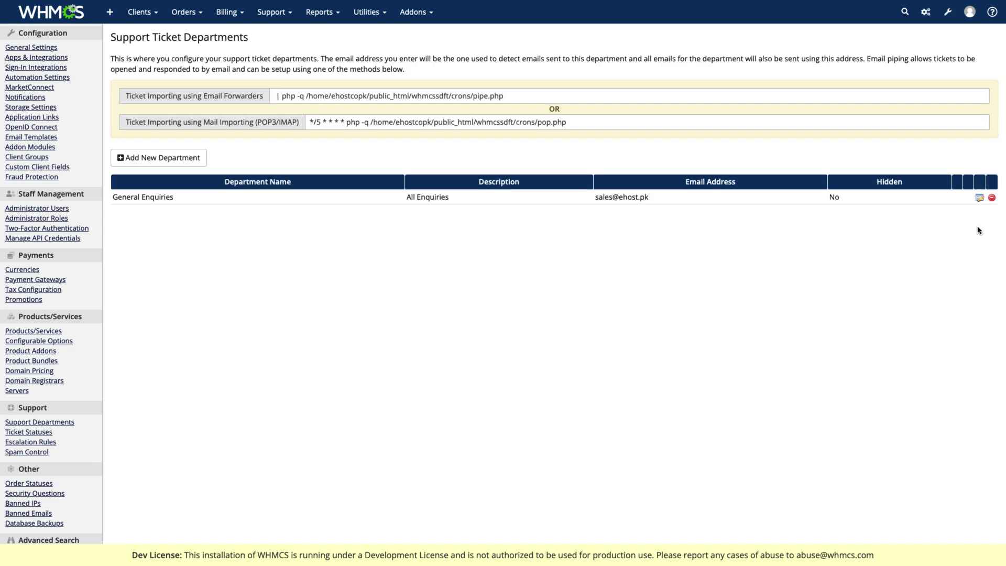
left_click(979, 200)
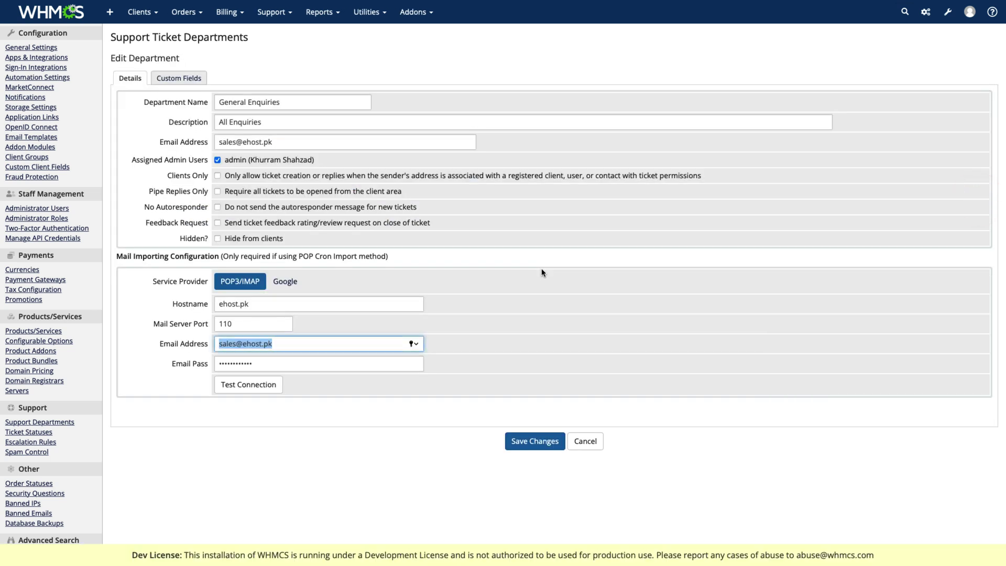
Create a Text Box custom field named Username, mark it Required, and save the department
left_click(167, 77)
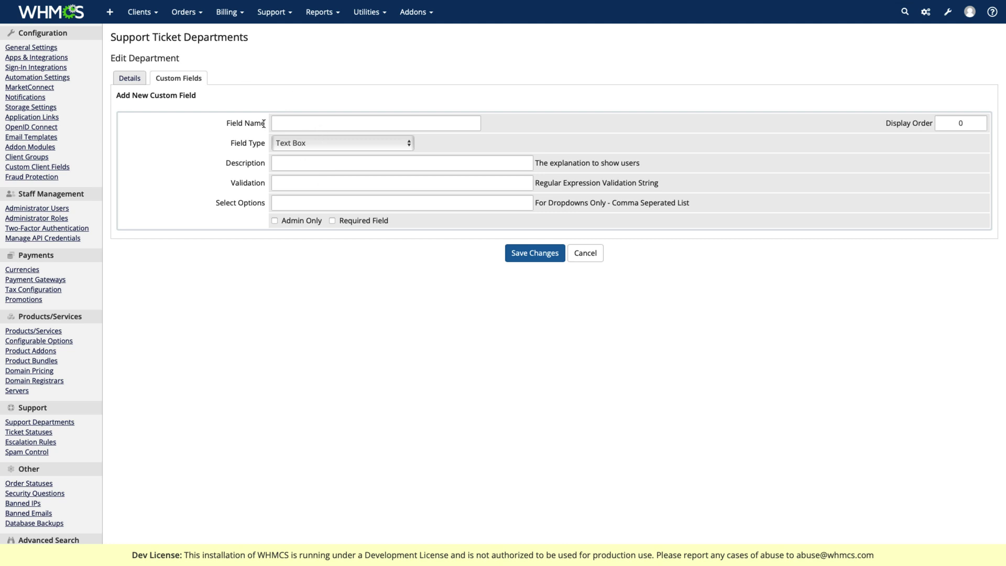
left_click(330, 126)
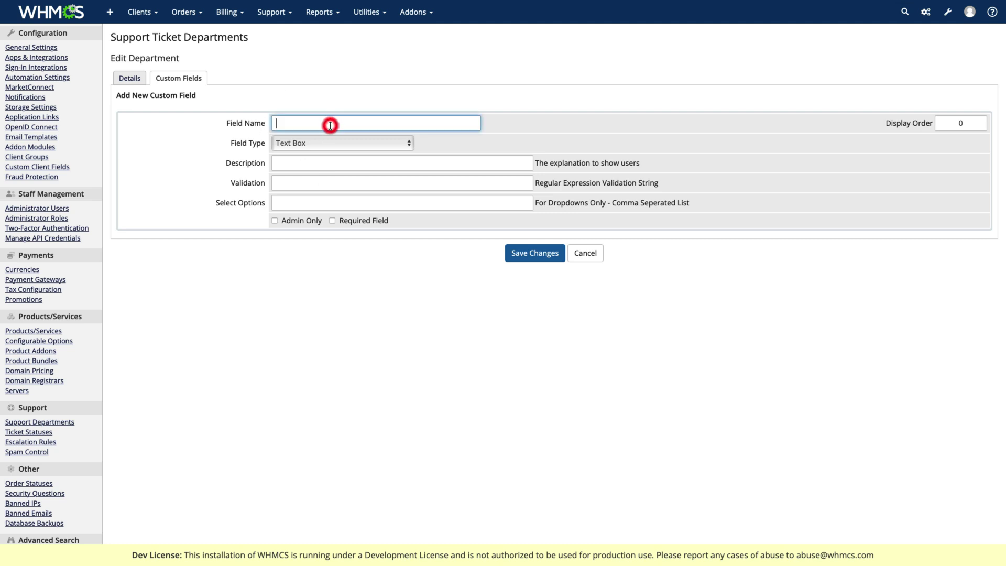
type("Userna")
key("BackSpace")
type("na")
left_click(361, 220)
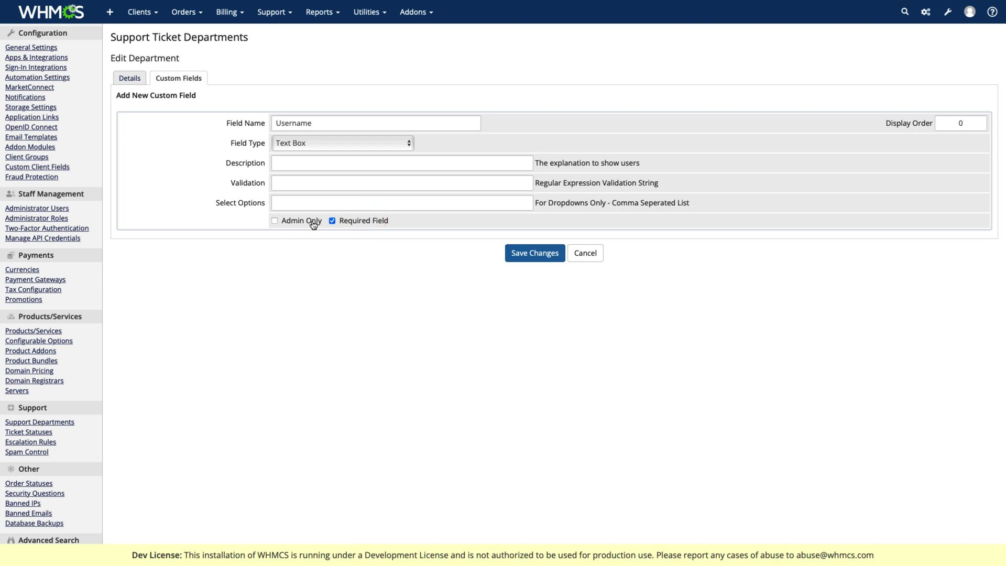
scroll(313, 225, "down", 1)
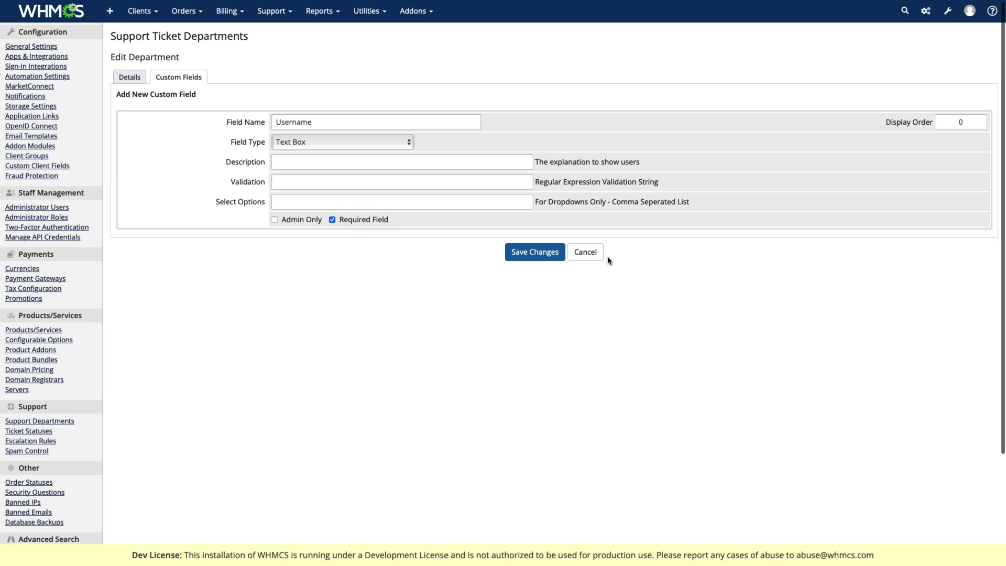
left_click(531, 257)
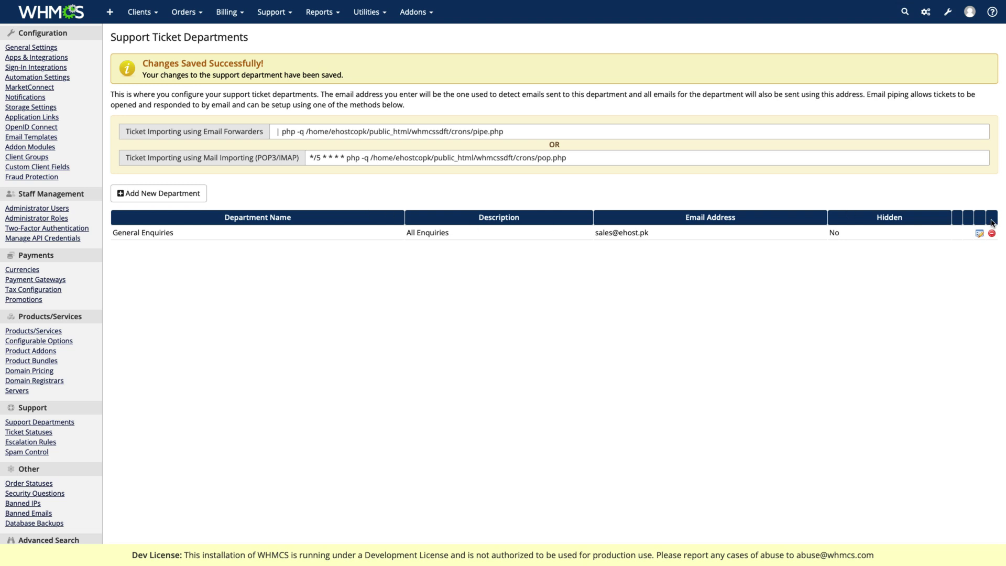
Add a second custom field named Password with Field Type Password, mark it Required, and save
left_click(980, 233)
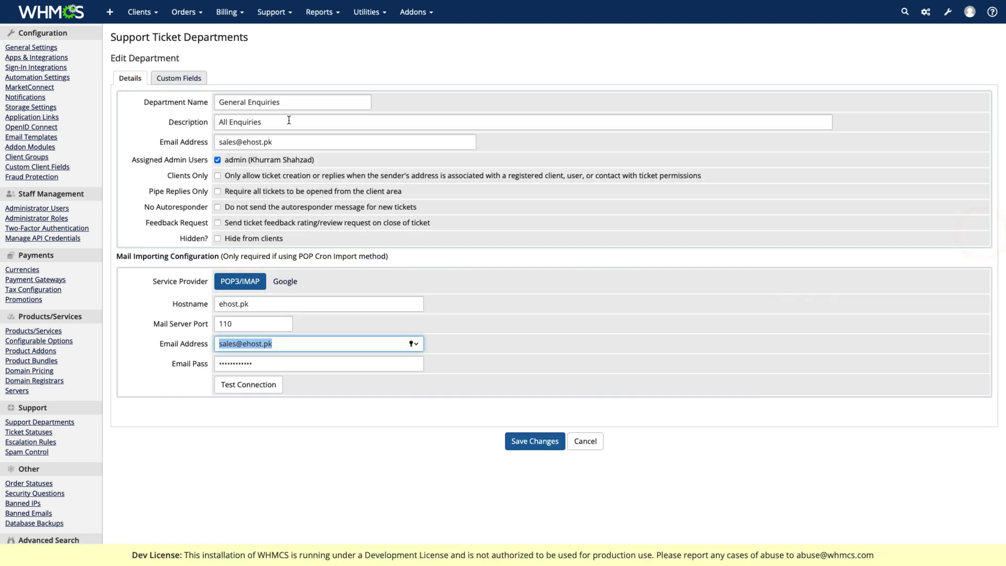
left_click(174, 77)
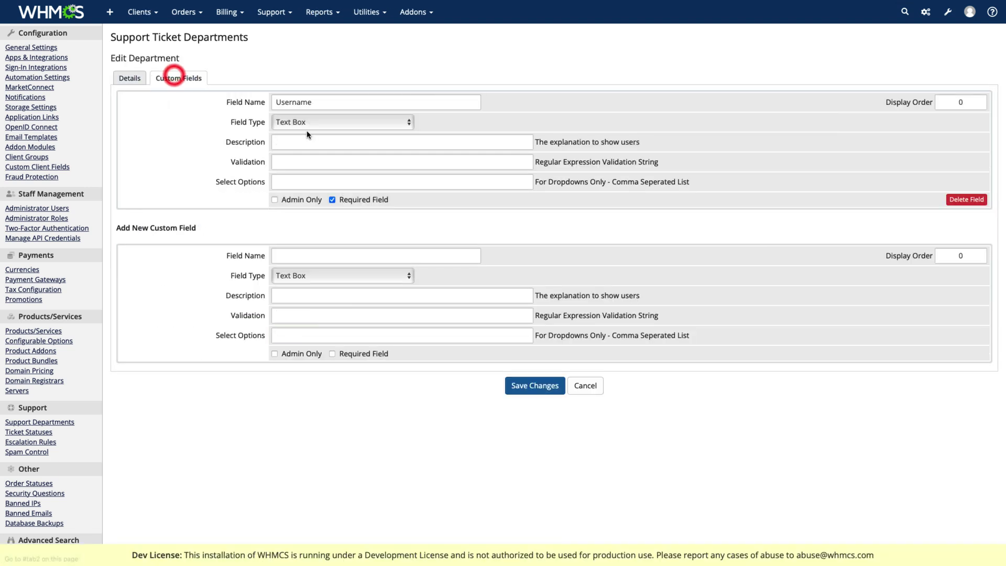
left_click(329, 256)
type("Password")
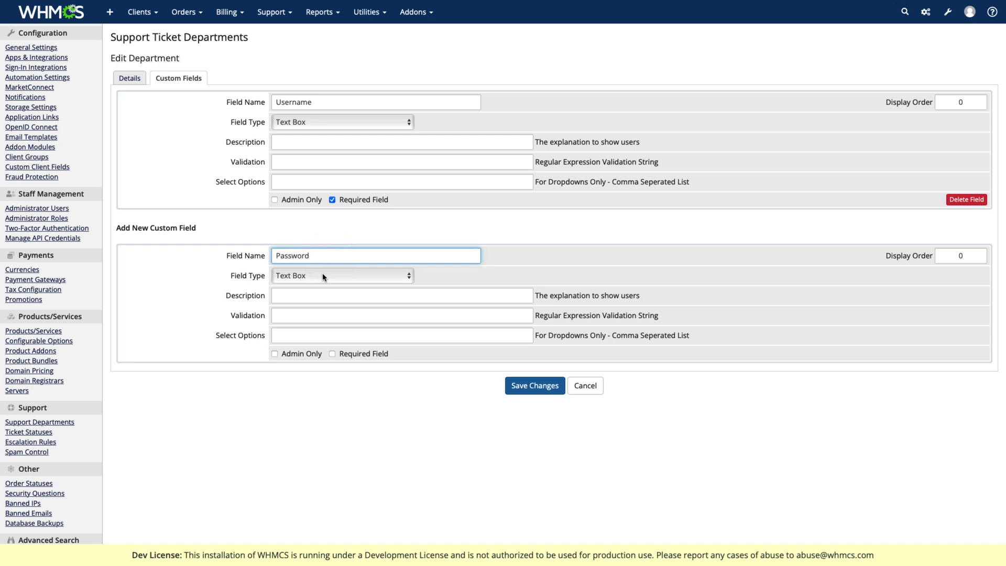
left_click(324, 276)
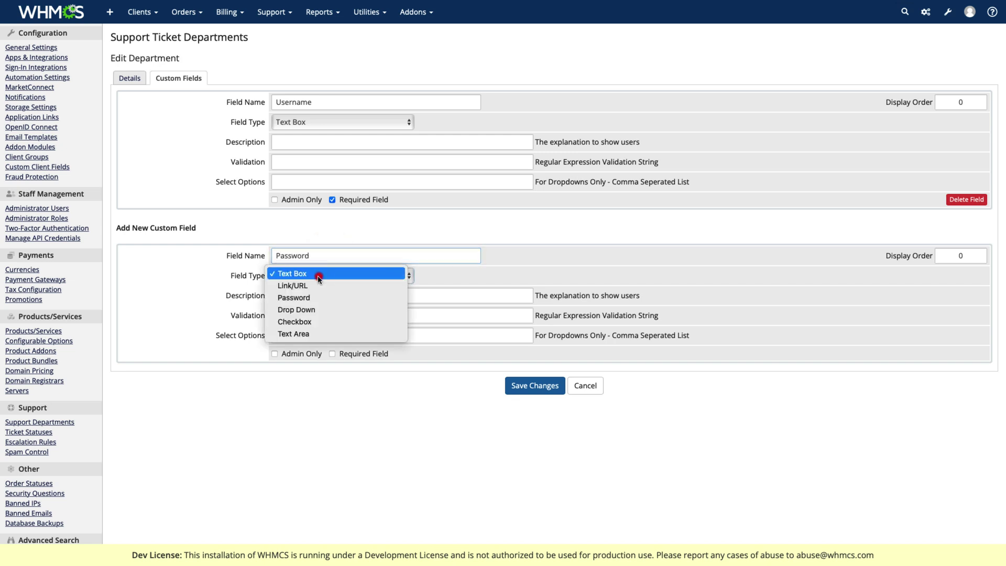
left_click(303, 299)
left_click(350, 355)
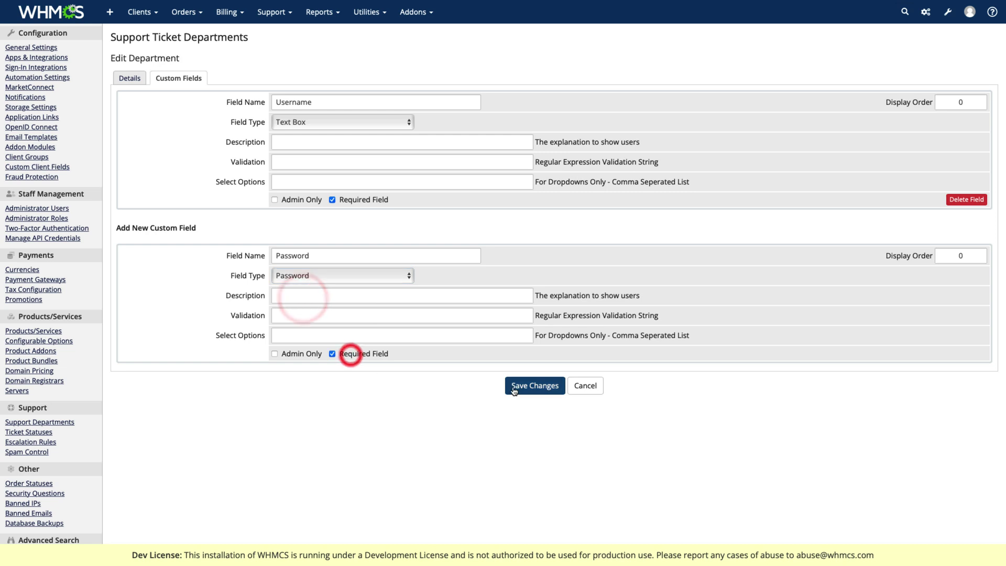
left_click(522, 391)
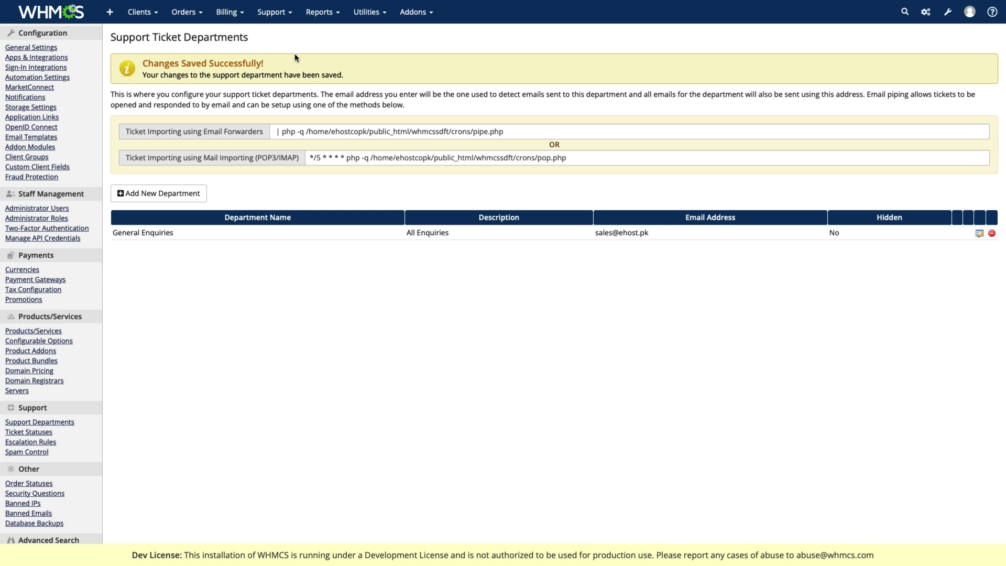
Open the Support Tickets list, which shows 0 records
mouse_move(271, 13)
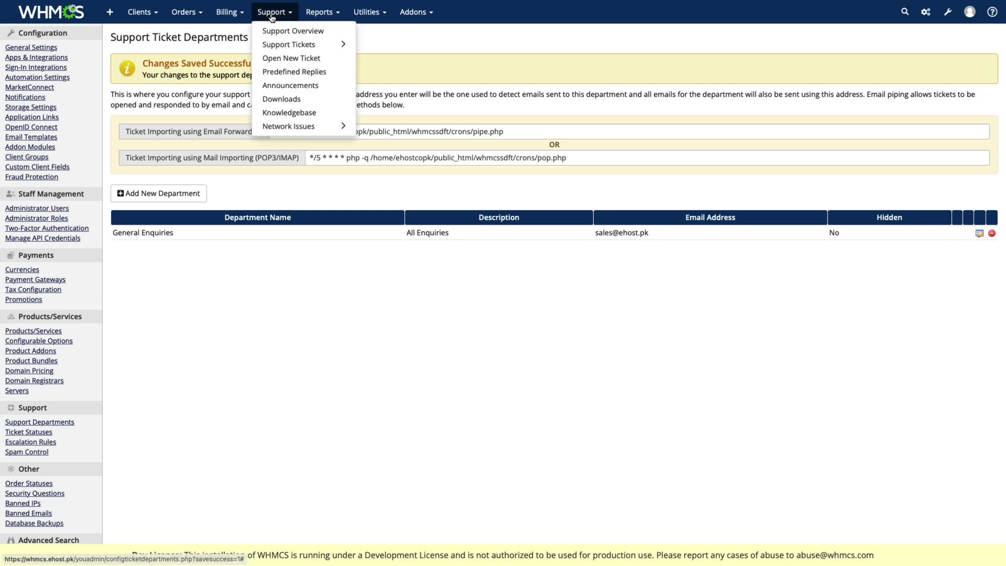
mouse_move(287, 49)
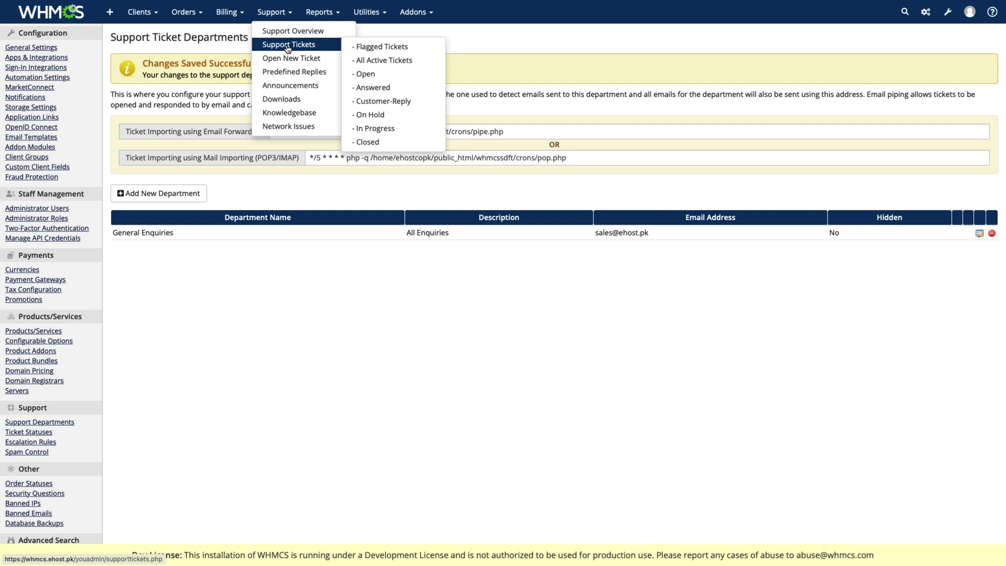
left_click(288, 47)
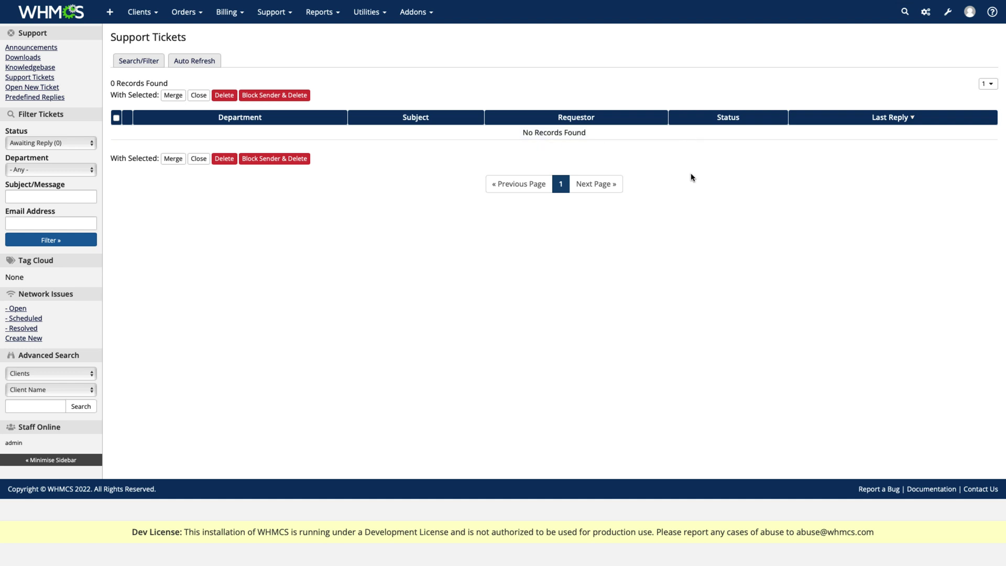
Toggle the Search/Filter and Auto Refresh panels, leaving the ticket search filter expanded
left_click(142, 61)
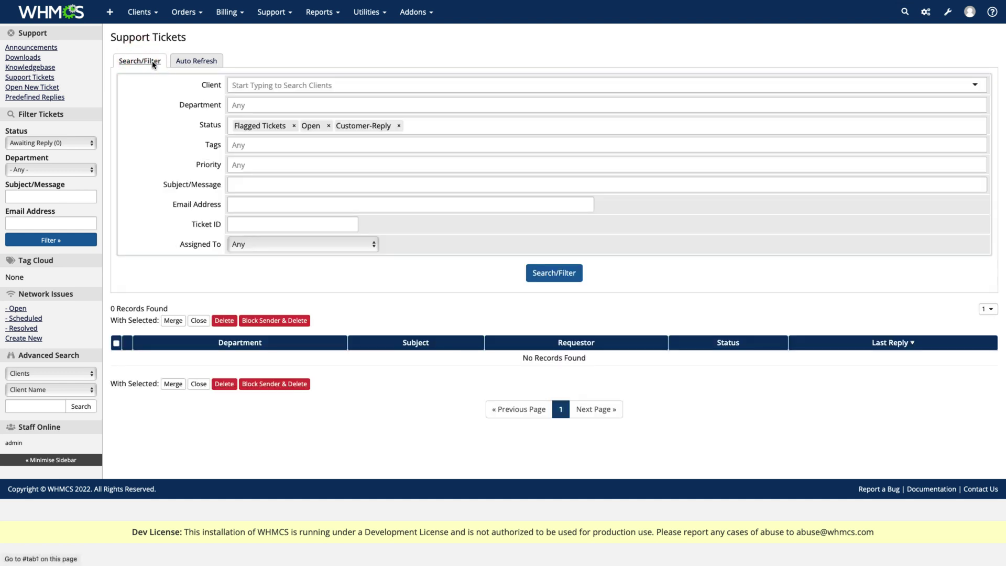
left_click(152, 61)
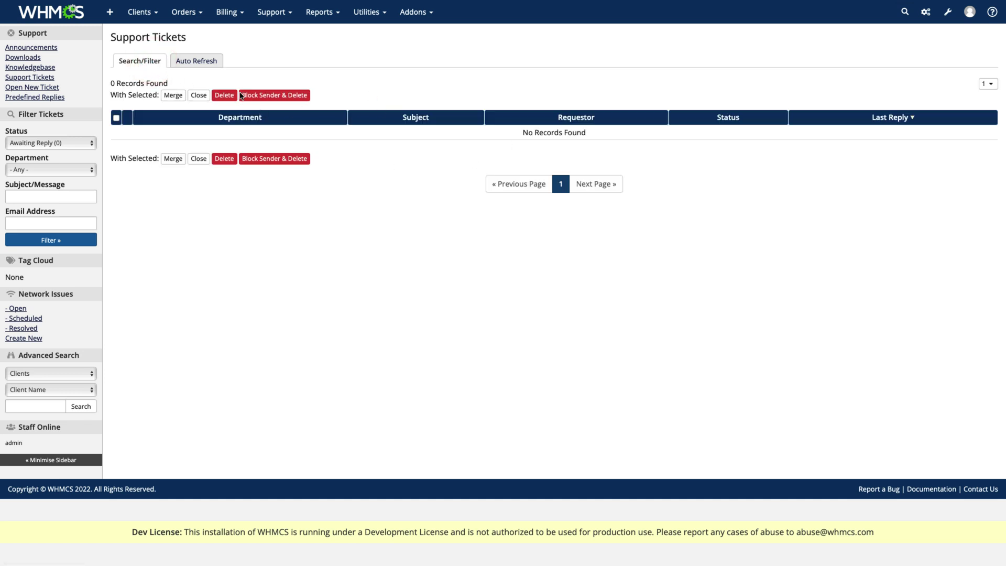
left_click(201, 63)
left_click(485, 81)
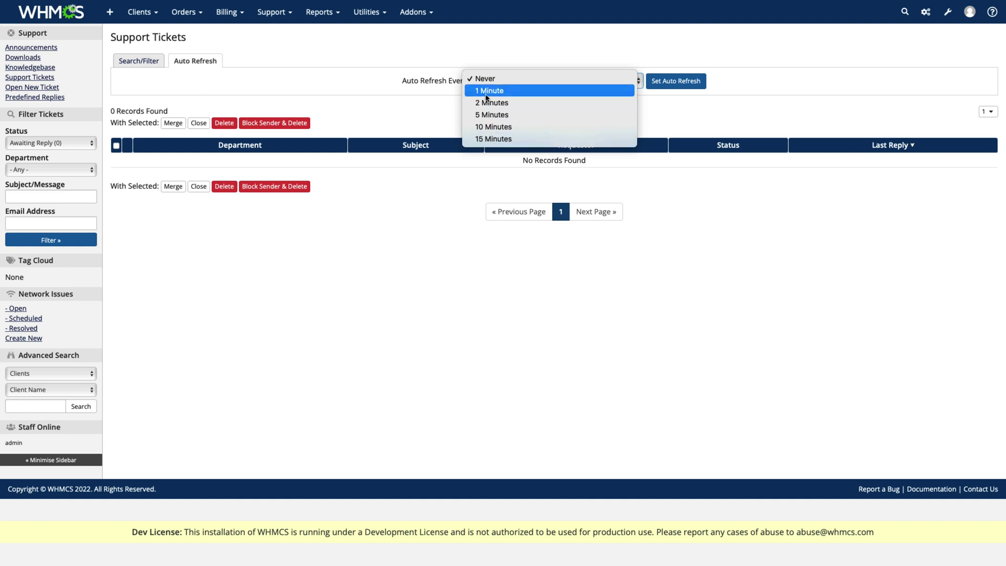
left_click(353, 119)
left_click(146, 64)
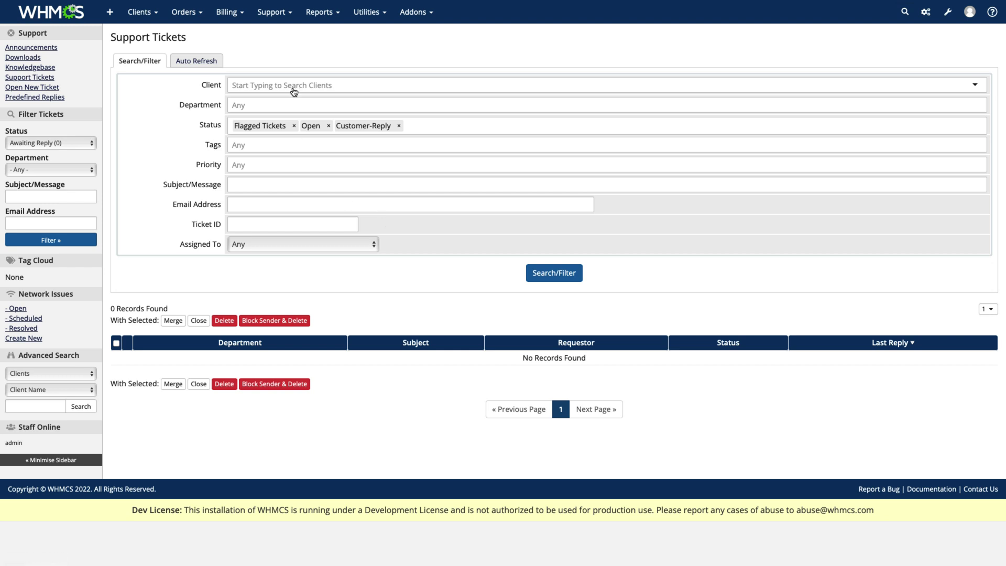
left_click(272, 47)
mouse_move(272, 11)
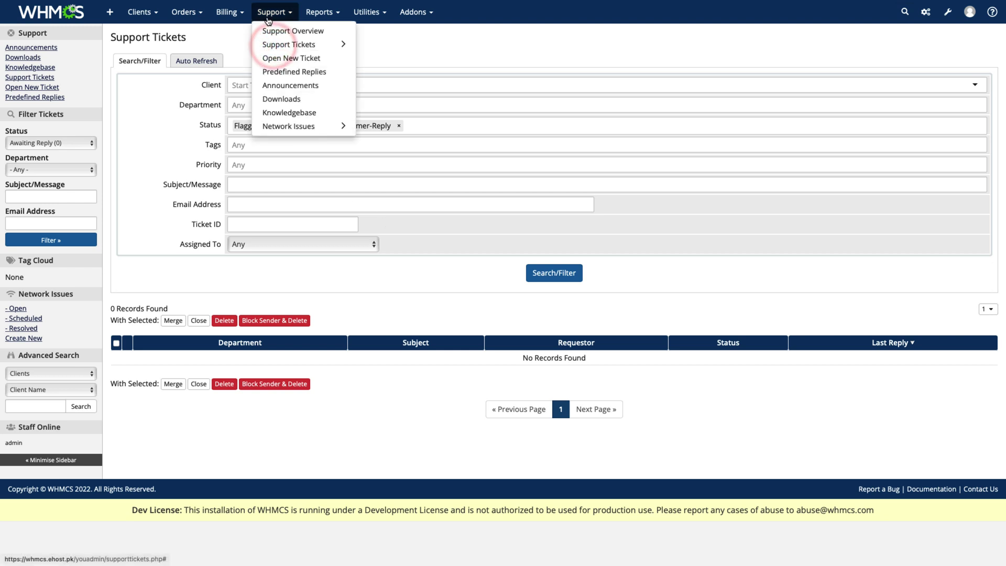
On the Predefined Replies page, add a new category named CPanel
left_click(295, 76)
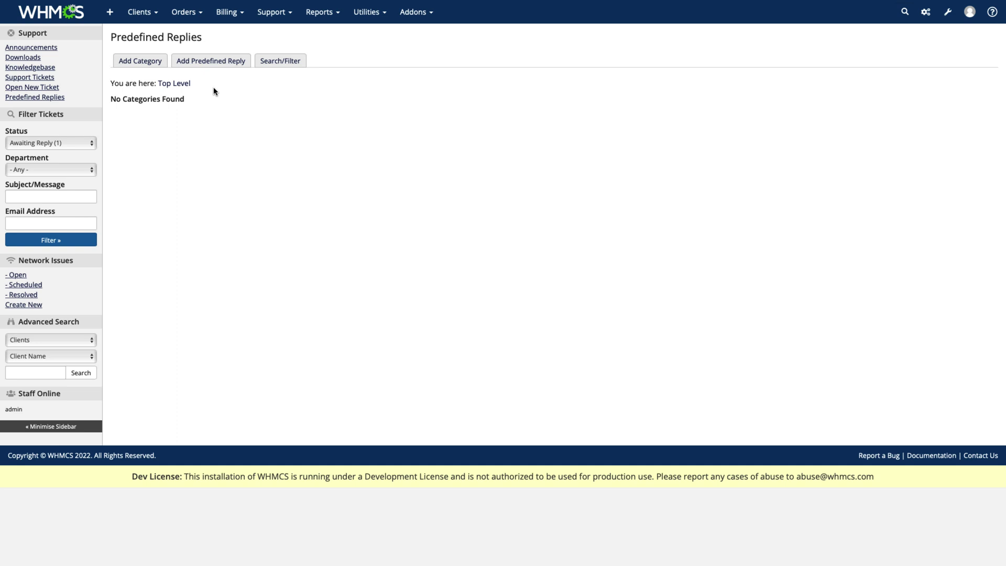
left_click(139, 62)
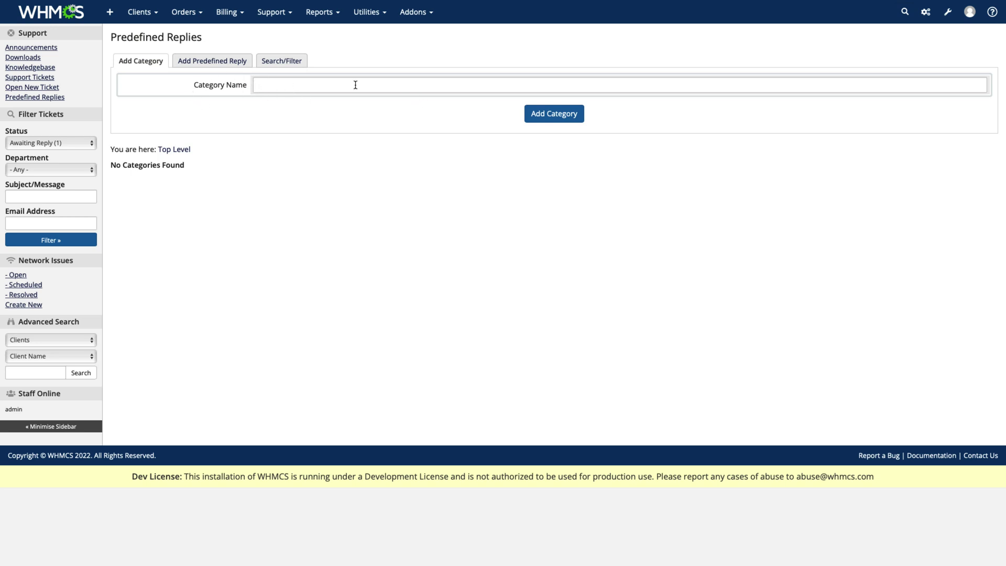
left_click(338, 82)
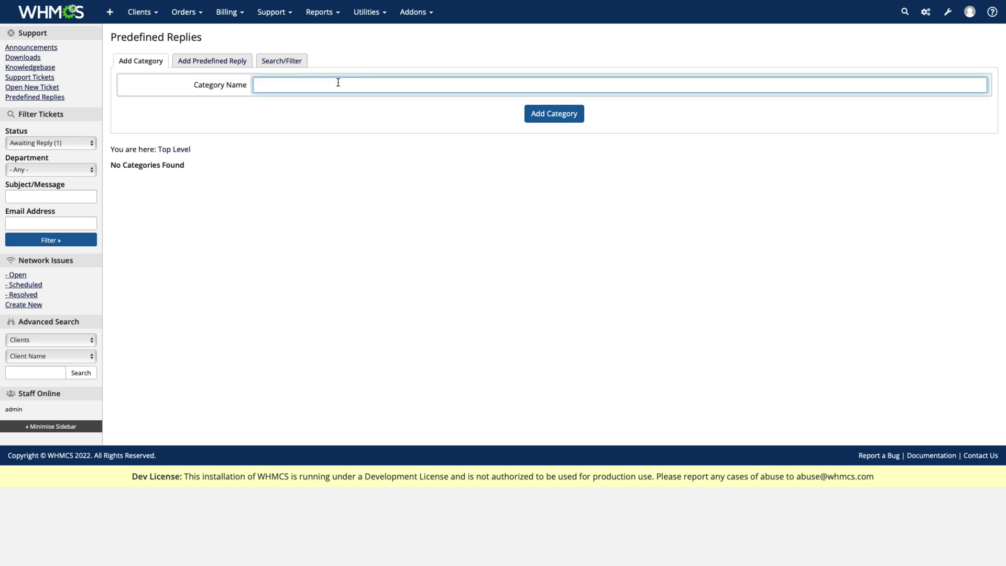
type("CPanel")
left_click(553, 114)
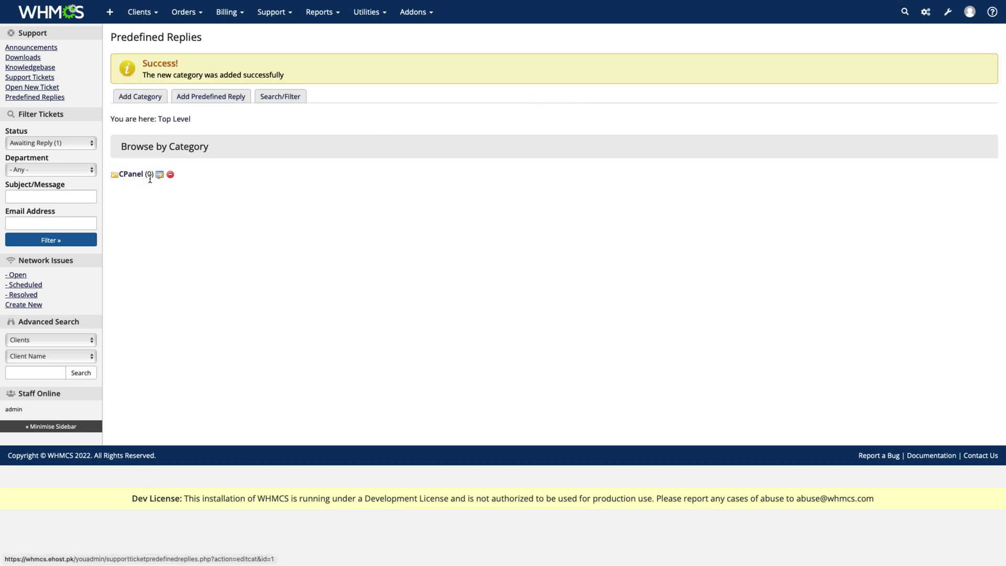
Create a predefined reply named Login Detail in the CPanel category
left_click(137, 176)
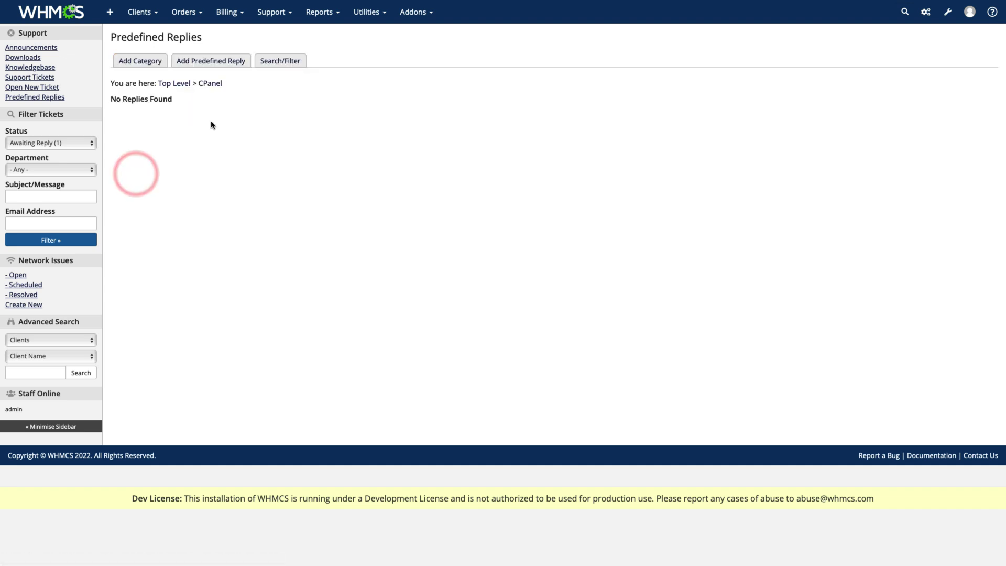
left_click(214, 65)
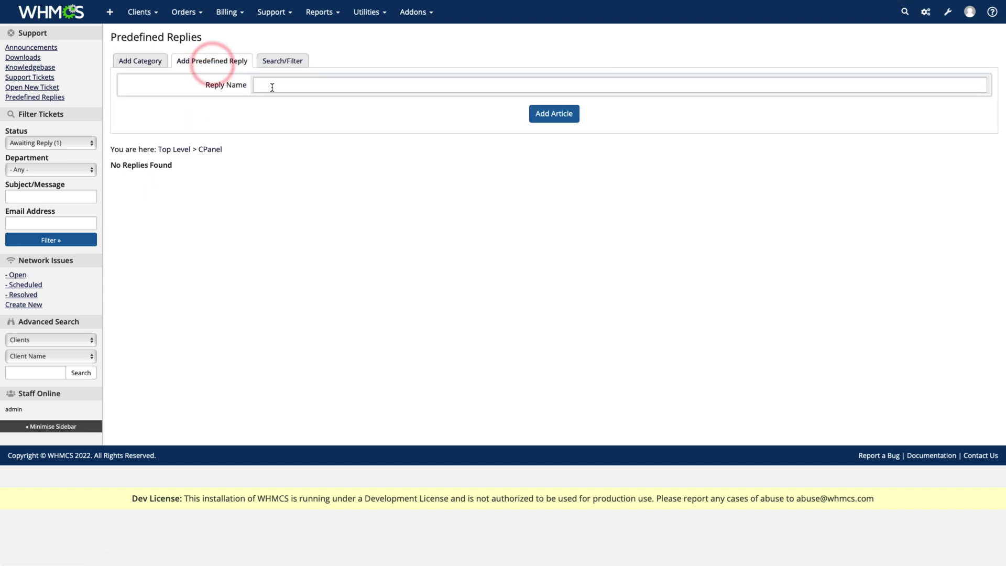
left_click(272, 87)
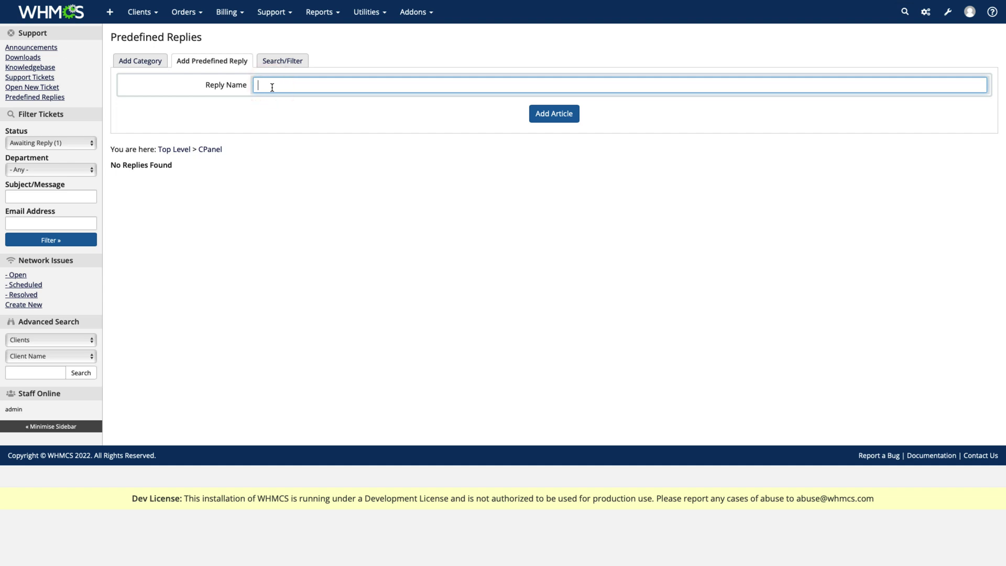
type("Login Detail")
left_click(548, 121)
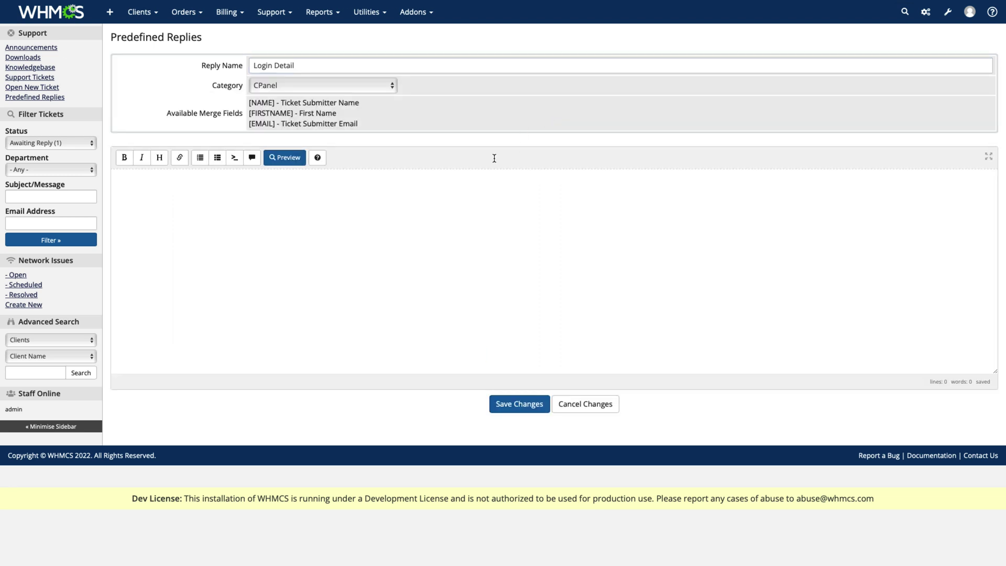
Write the reply body starting "Hi [NAME]," and save the Login Detail reply
left_click(329, 189)
left_click_drag(272, 101, 250, 104)
key("ctrl+c")
left_click(196, 213)
type("Hi")
key("ctrl+v")
type(",")
key("Return")
key("Return")
left_click(508, 405)
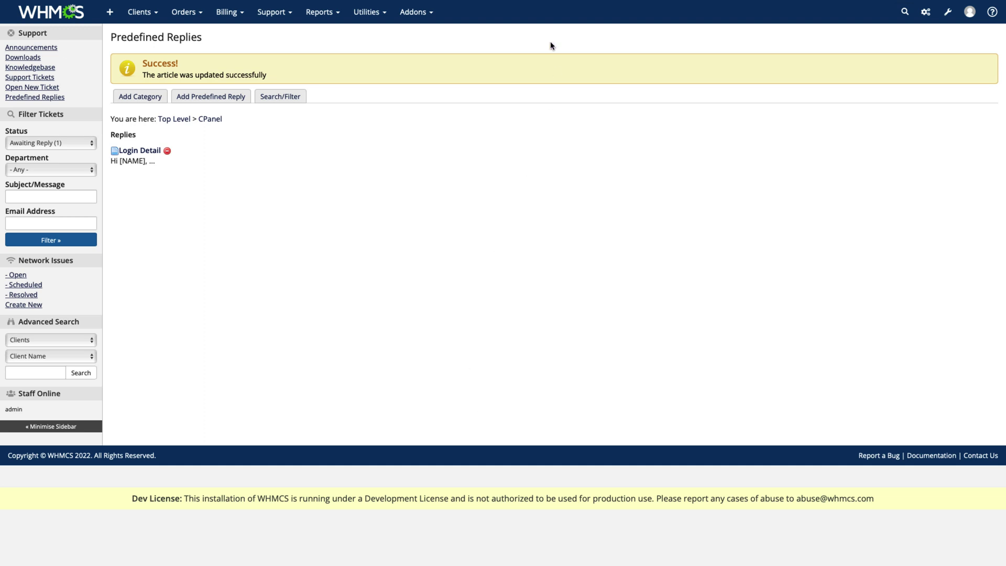
In My Account, enable ticket notifications for the General Enquiries department
left_click(970, 16)
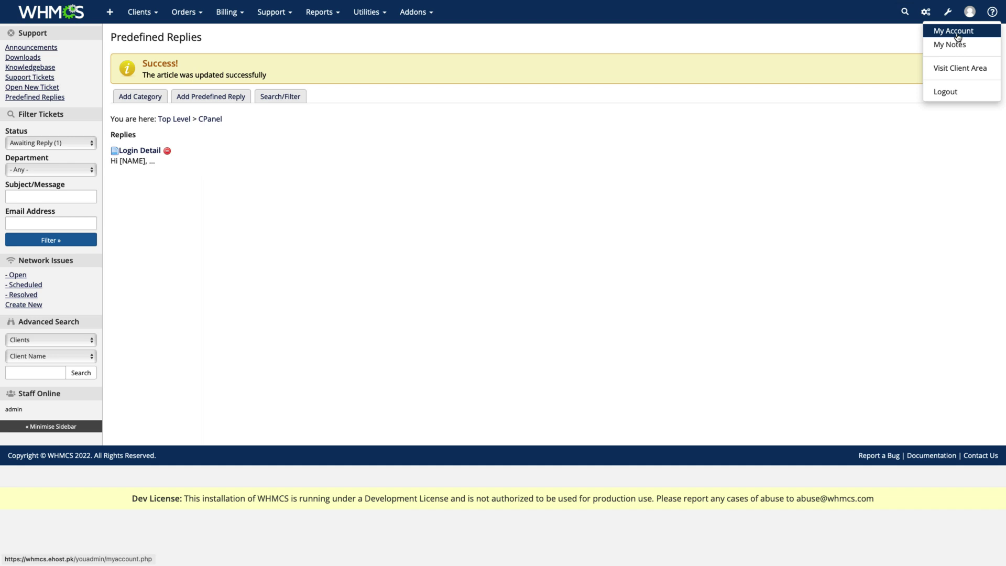
left_click(956, 33)
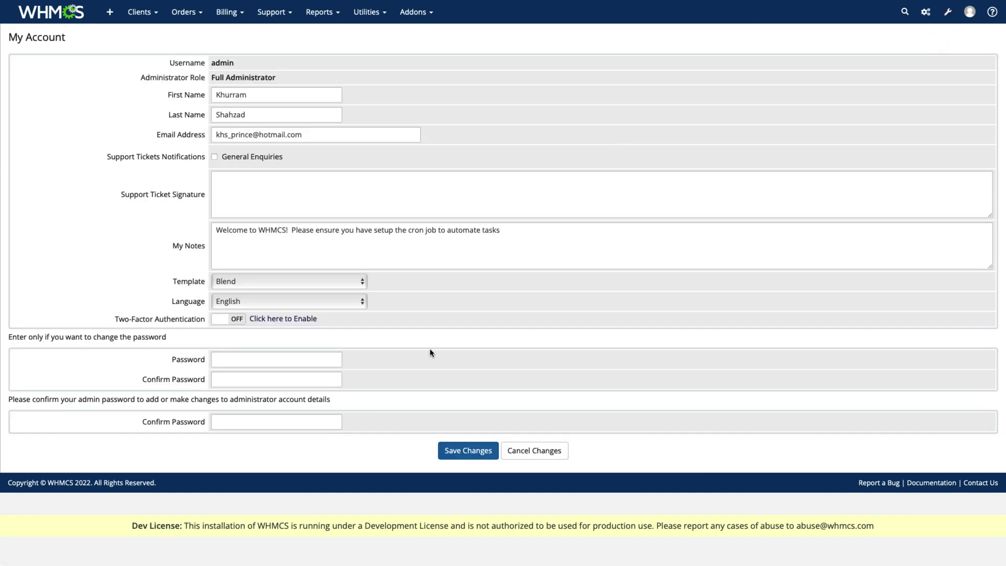
left_click(264, 236)
left_click(246, 194)
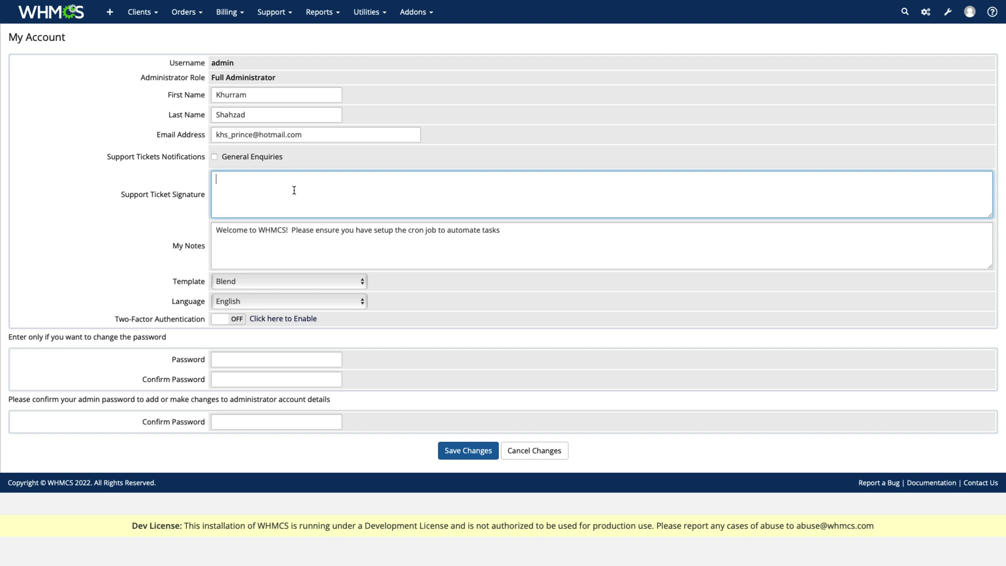
left_click(247, 157)
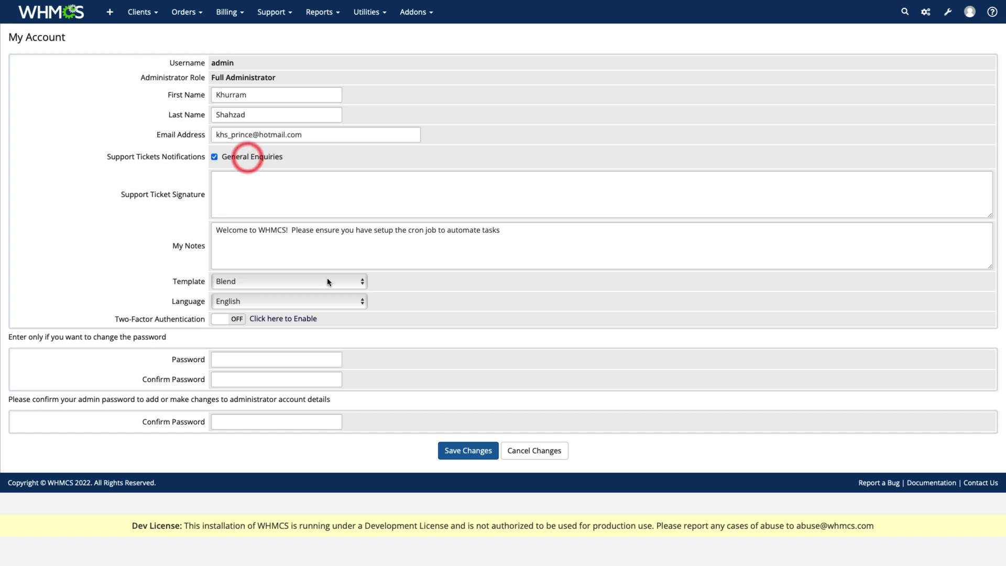
left_click(235, 192)
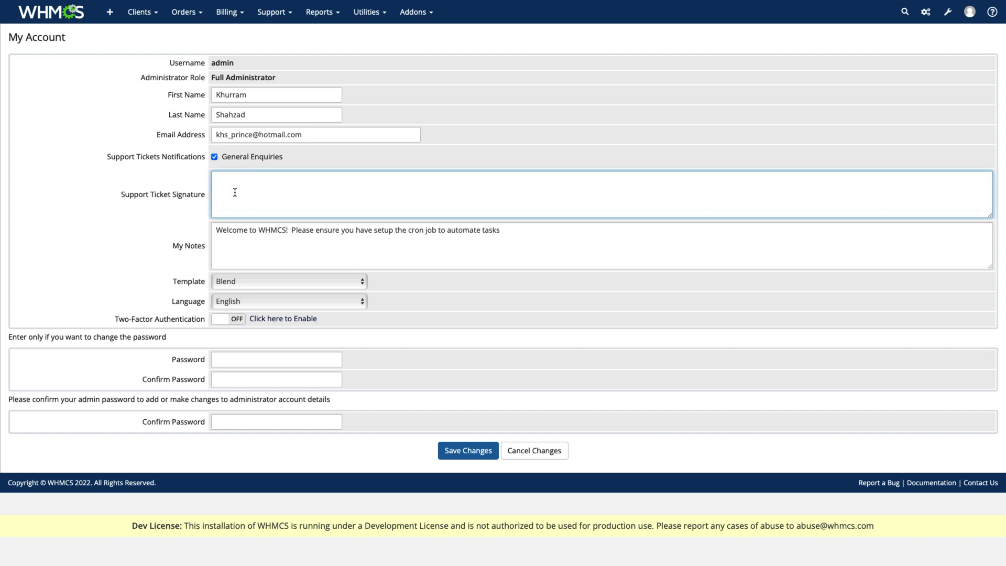
type("Kind regard,")
key("Return")
type("Khurram Shahzad")
key("Return")
type("www.ehost.pk")
left_click(262, 424)
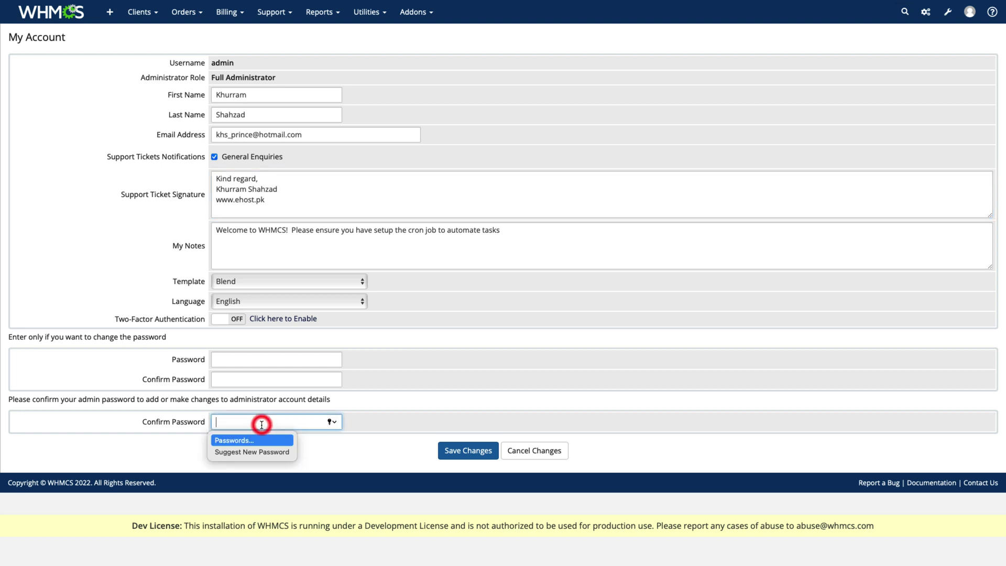
key("super+v")
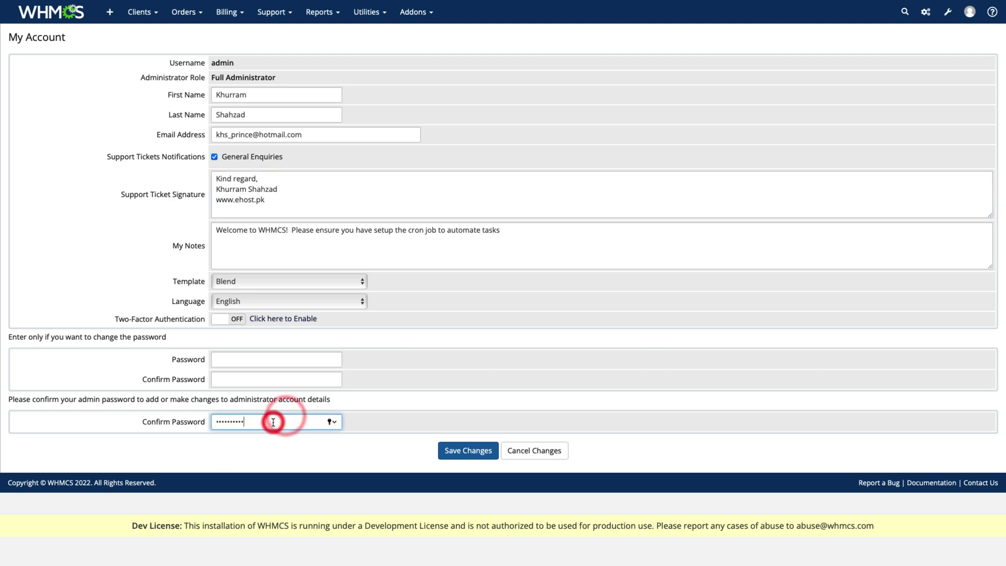
left_click(469, 452)
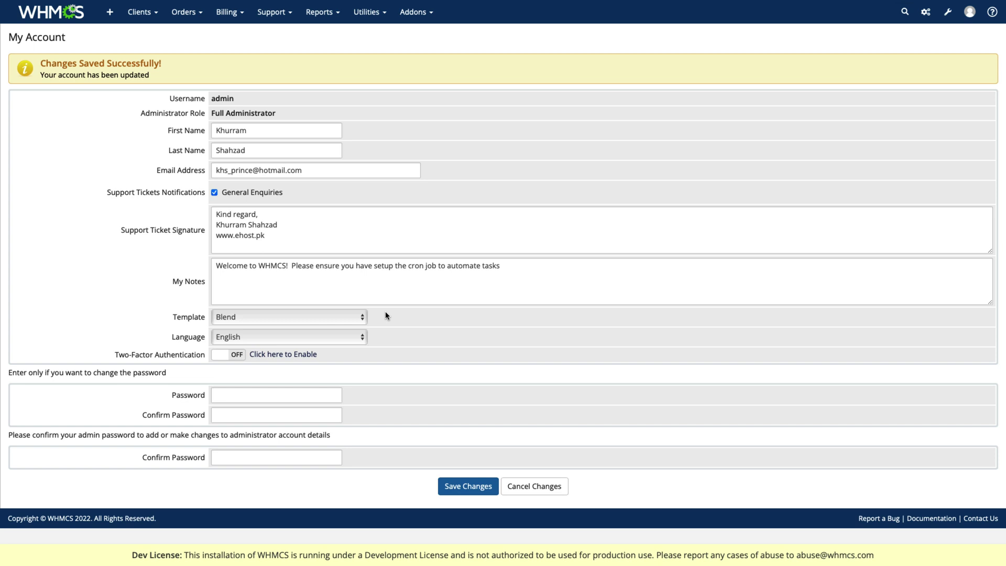
Start a new ticket for the existing client with subject "Test Ticket"
mouse_move(274, 12)
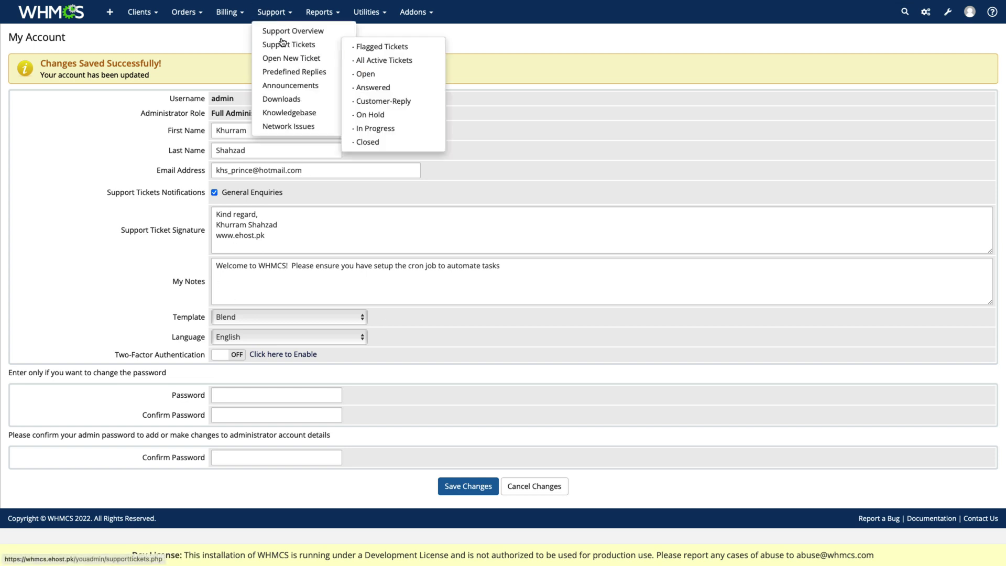
left_click(292, 62)
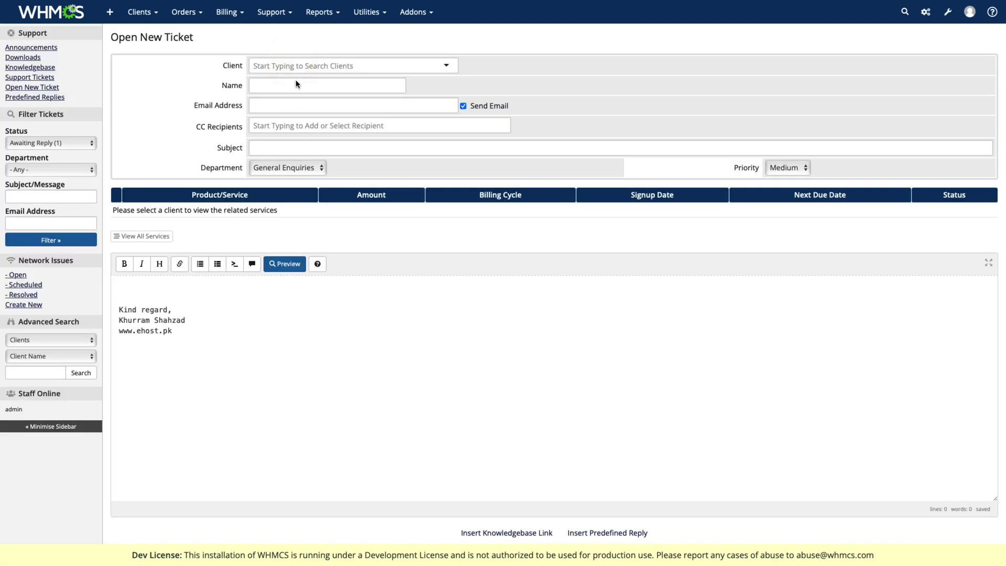
left_click(288, 68)
left_click(289, 100)
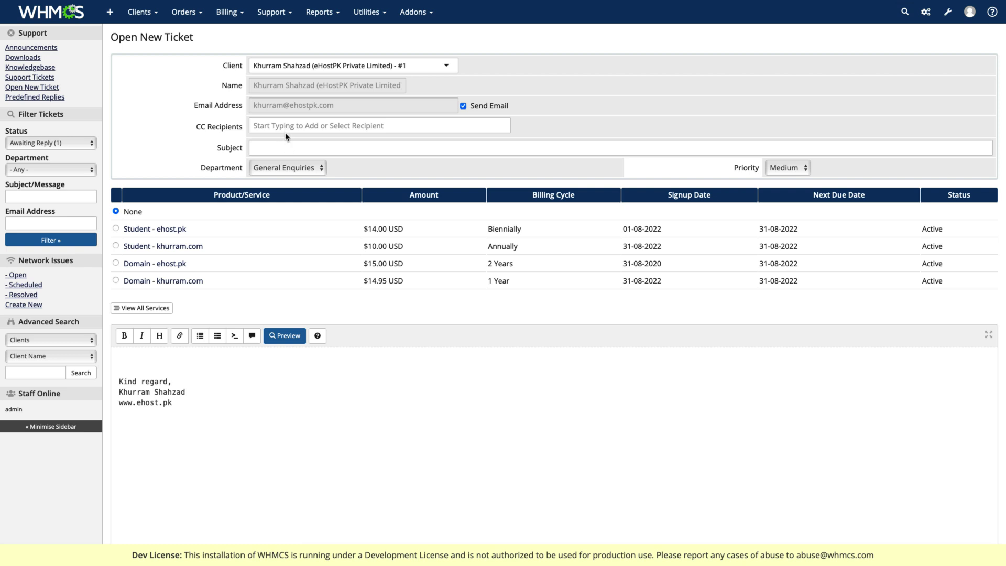
left_click(291, 149)
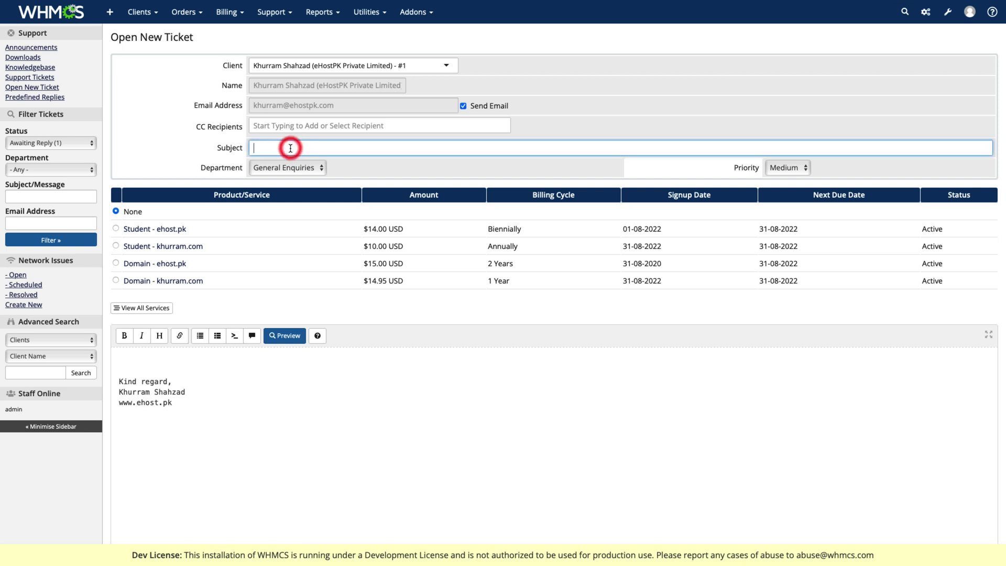
type("Test Ticket")
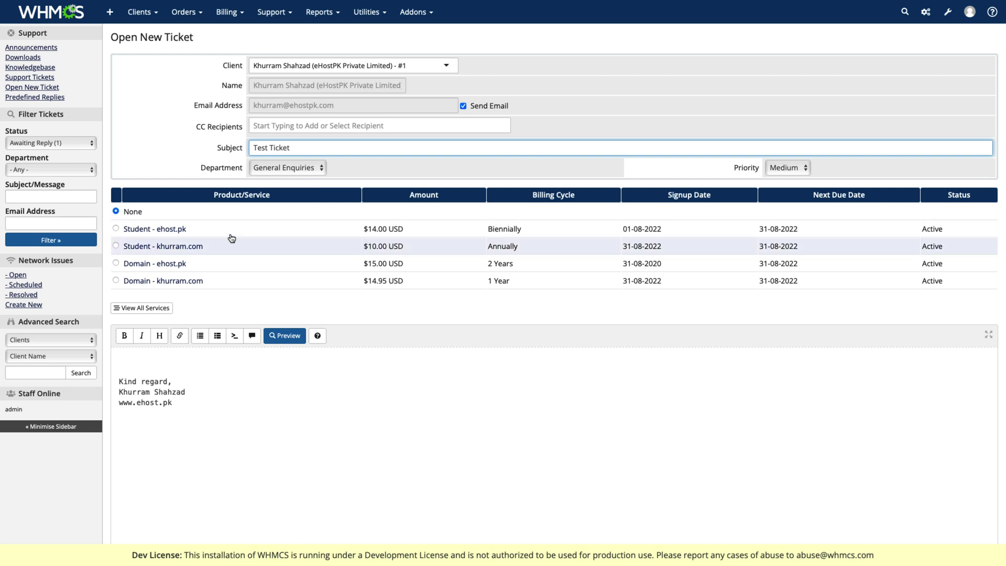
Link the Student - khurram.com service, insert the CPanel Login Detail reply, and open the ticket
left_click(116, 248)
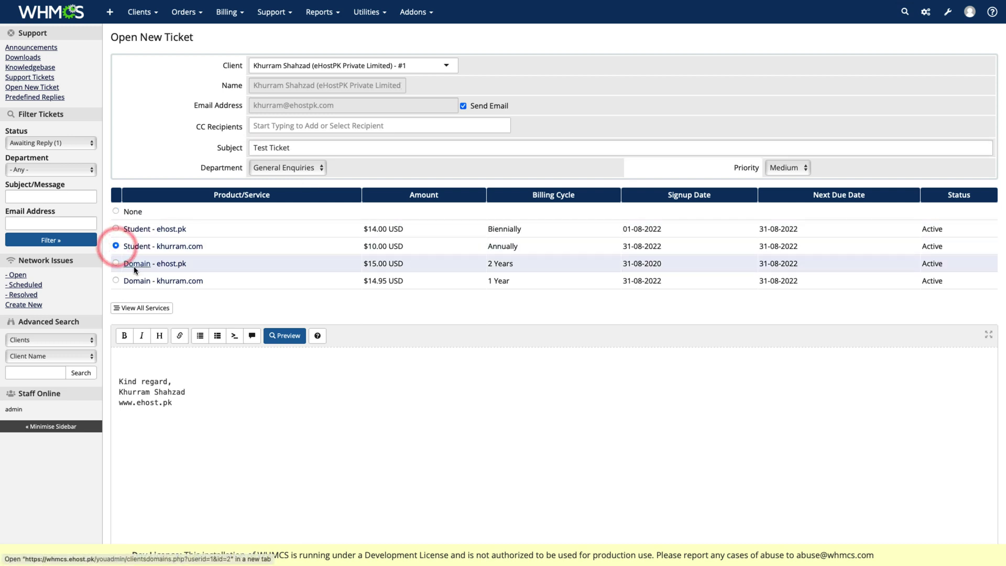
scroll(187, 350, "down", 2)
mouse_move(187, 350)
left_mouse_down()
mouse_move(121, 342)
mouse_move(120, 332)
left_mouse_up()
left_click(137, 309)
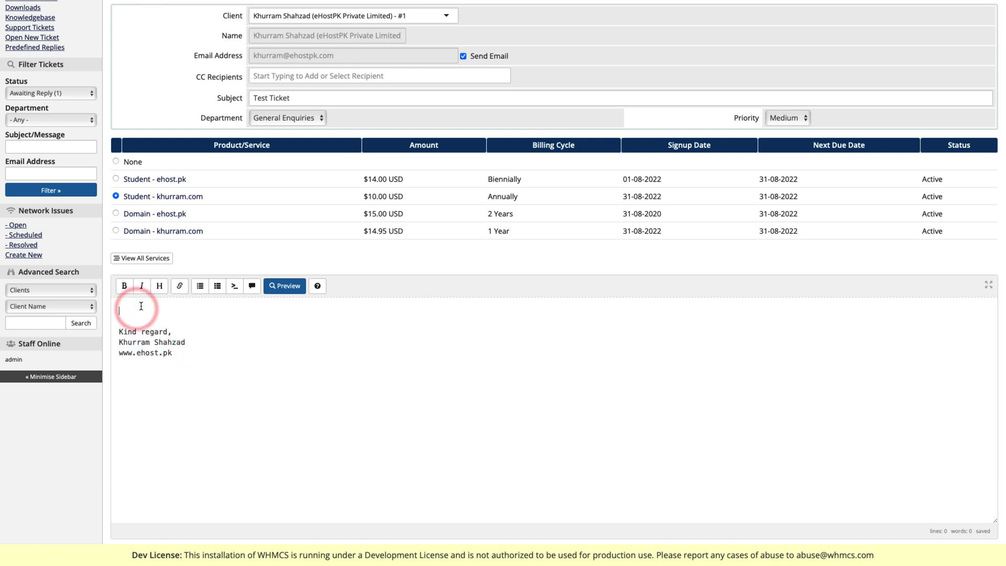
scroll(278, 354, "down", 2)
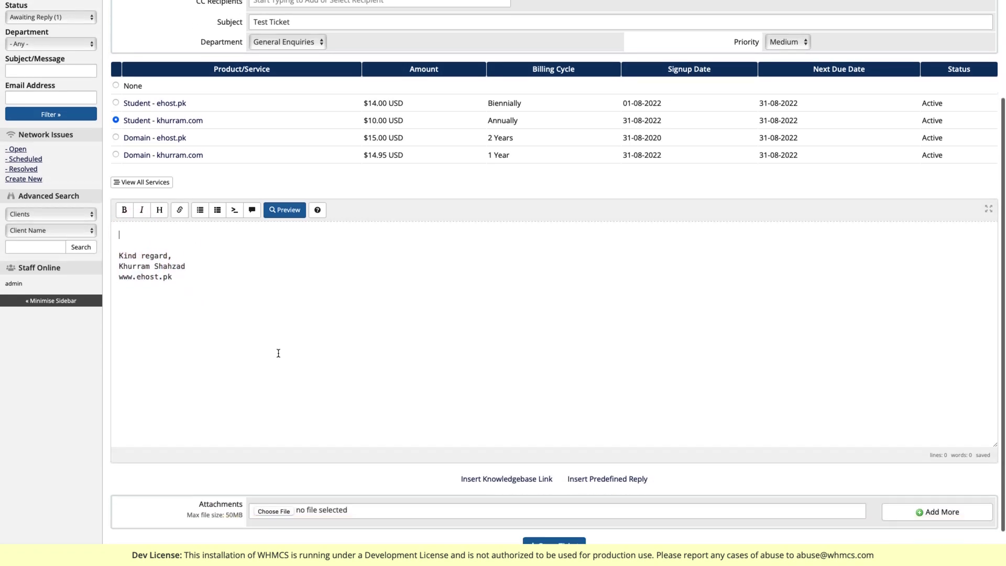
scroll(279, 353, "down", 1)
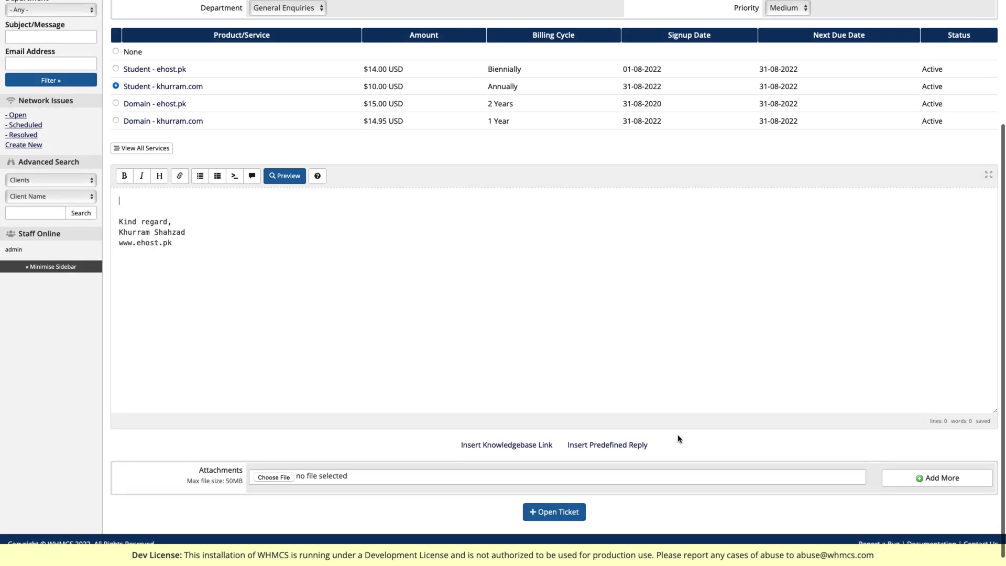
left_click(606, 446)
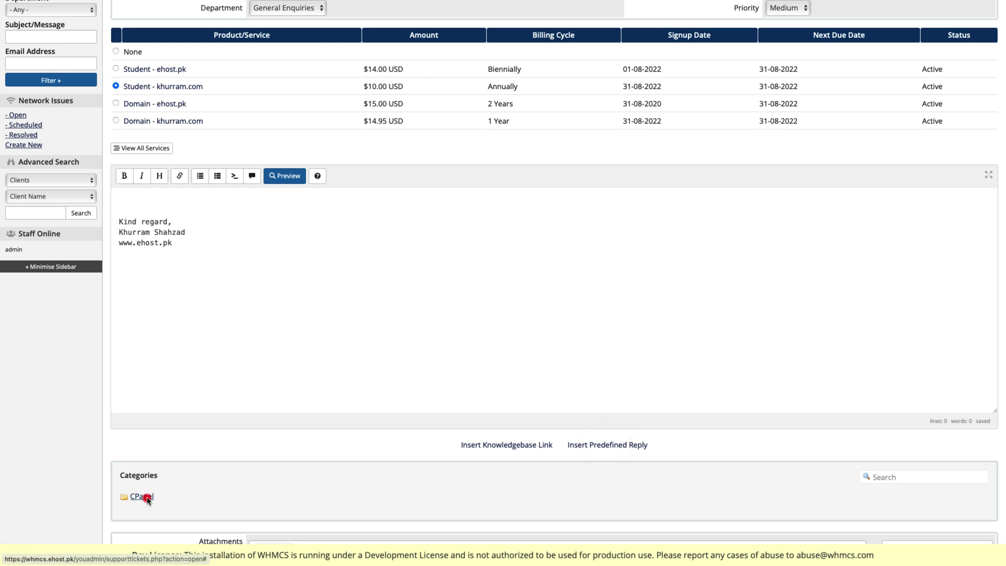
left_click(147, 499)
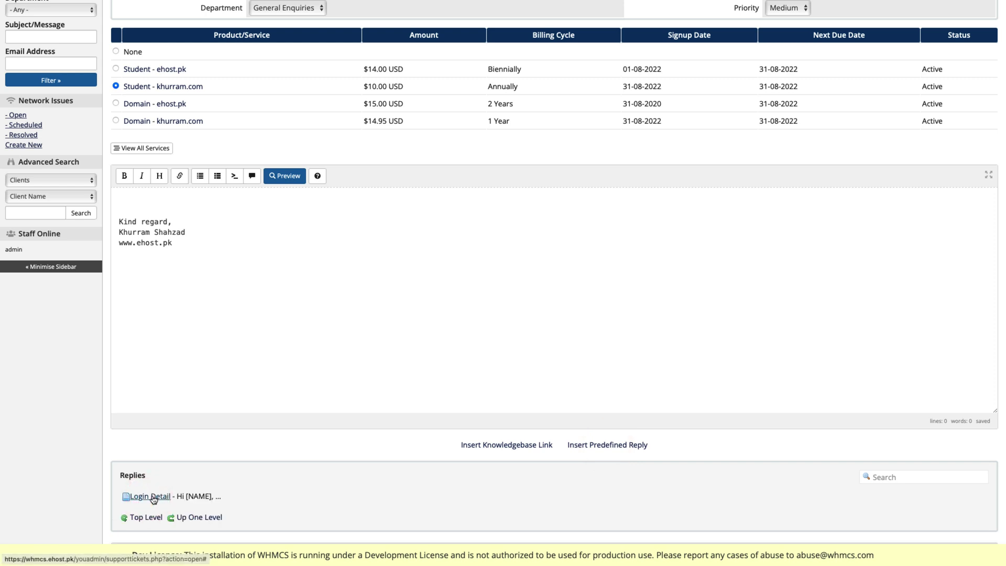
left_click(152, 497)
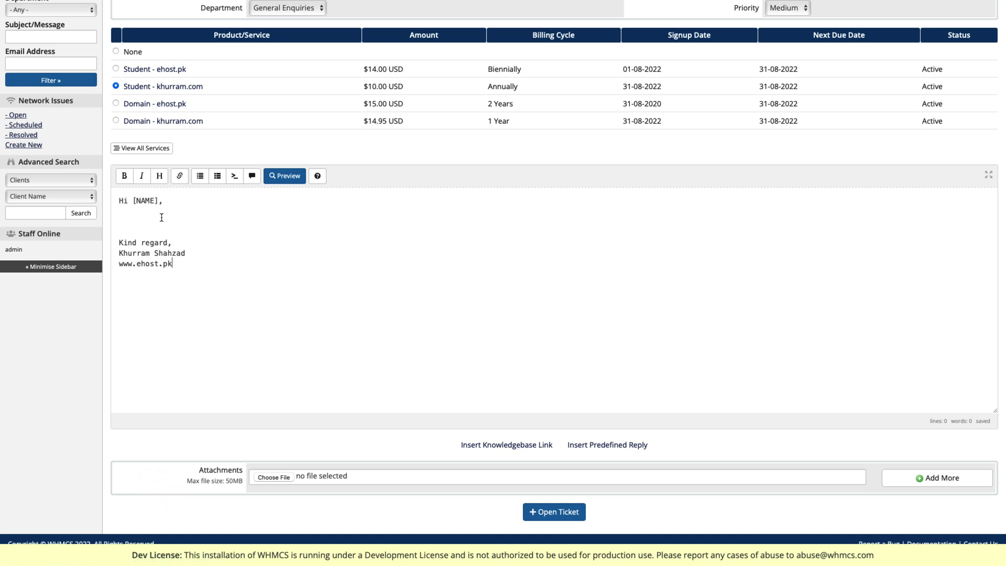
scroll(535, 436, "down", 1)
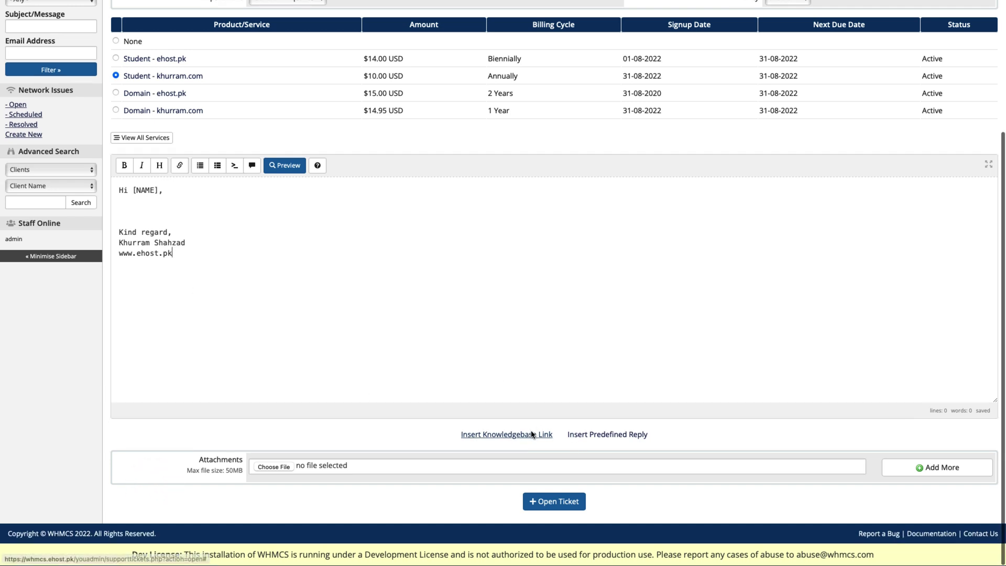
left_click(559, 502)
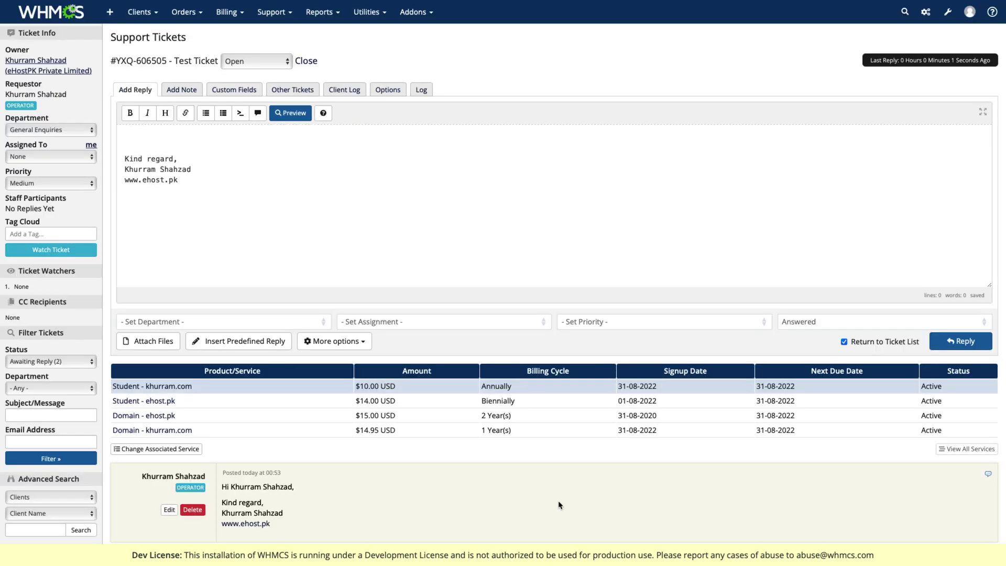
Add four file attachment slots to the Test Ticket reply
scroll(506, 363, "down", 2)
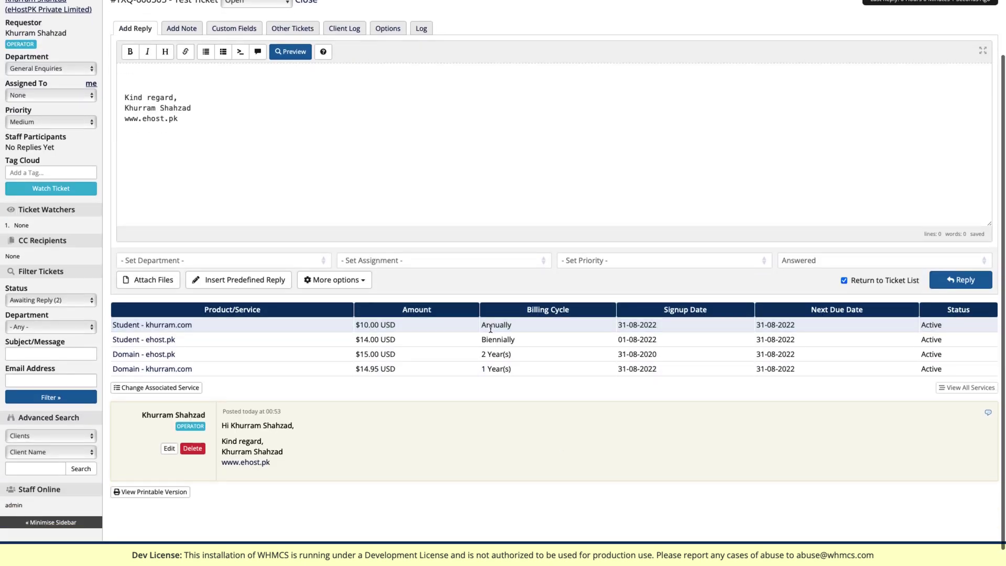
left_click_drag(222, 426, 294, 426)
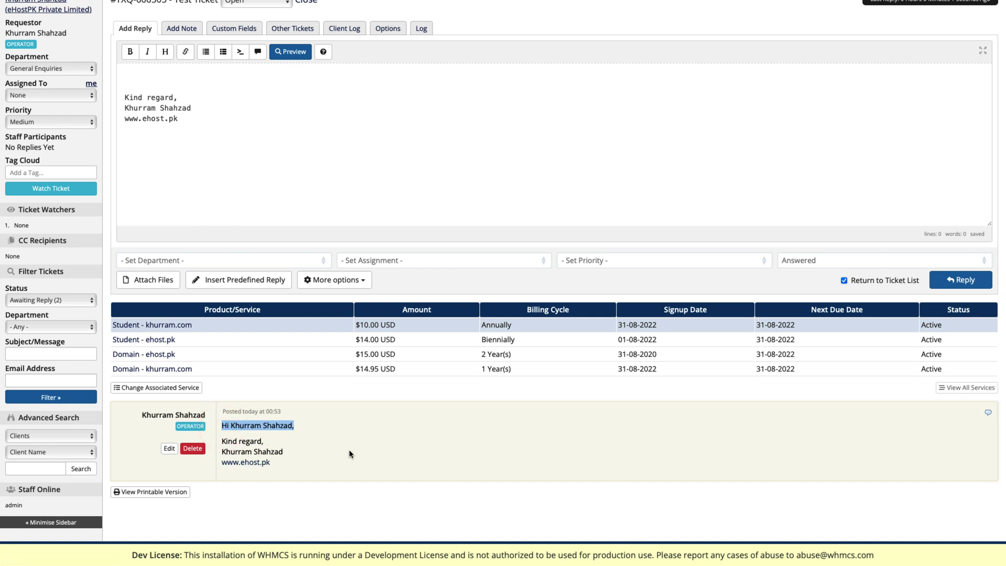
left_click(159, 69)
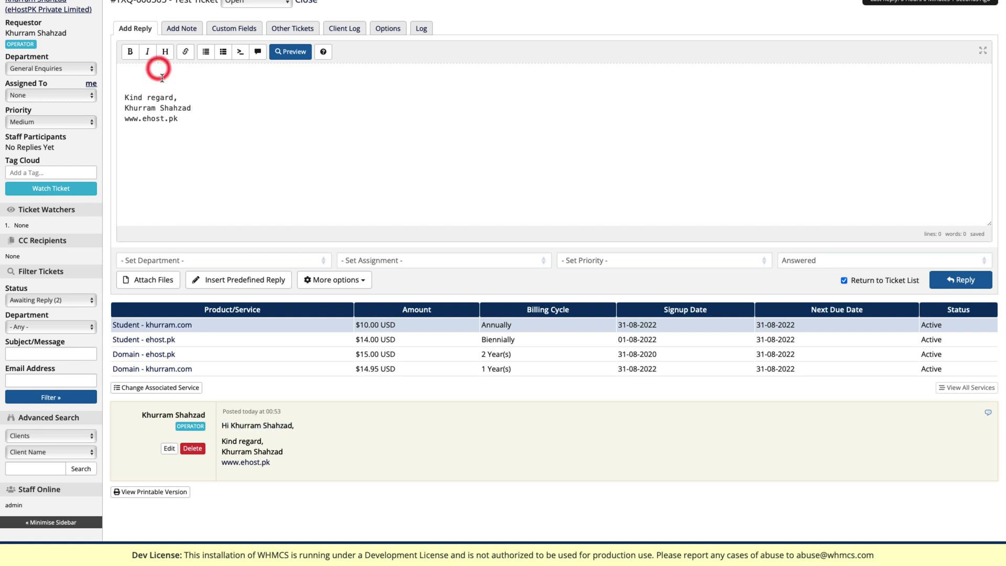
left_click(162, 281)
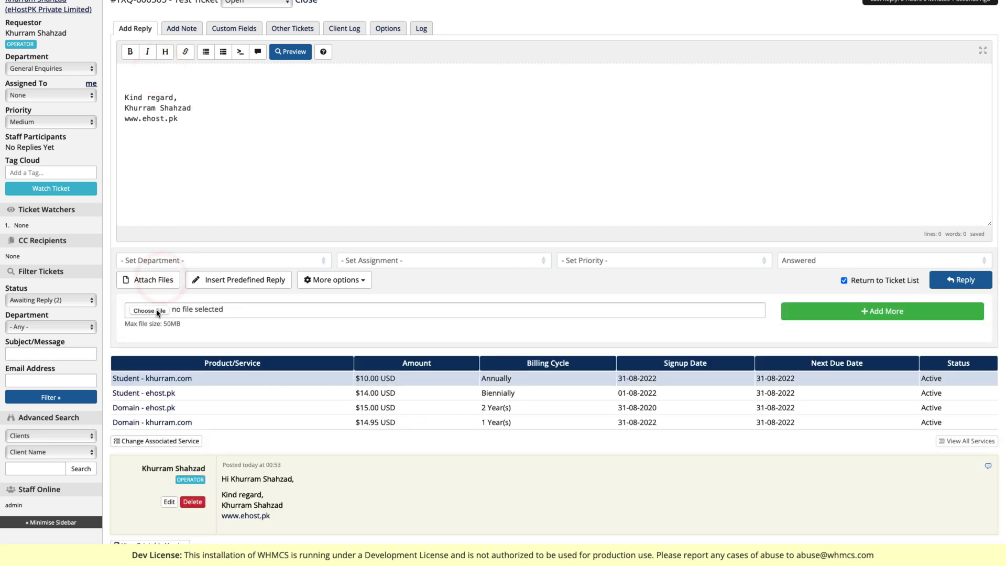
left_click(845, 312)
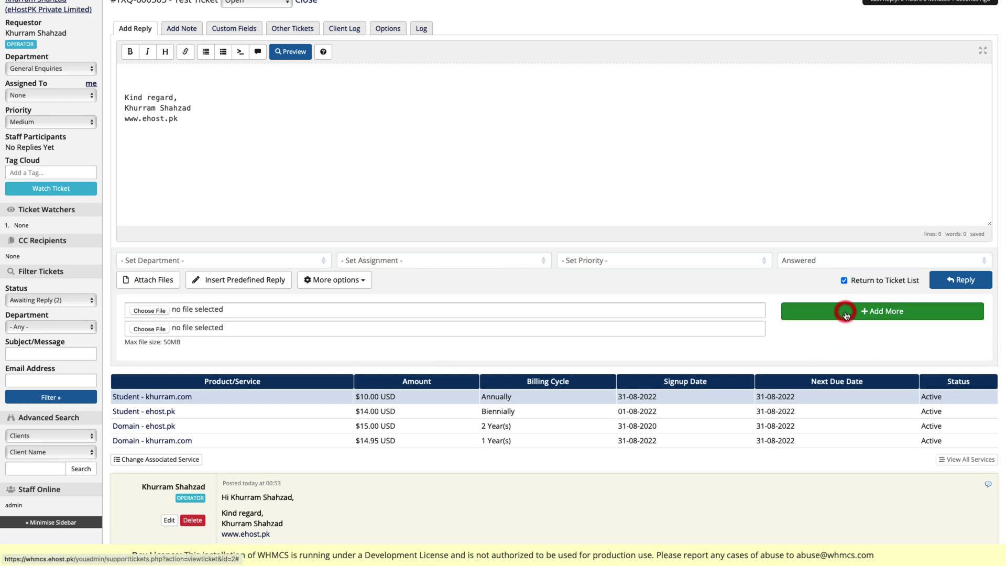
left_click(846, 312)
left_click(845, 313)
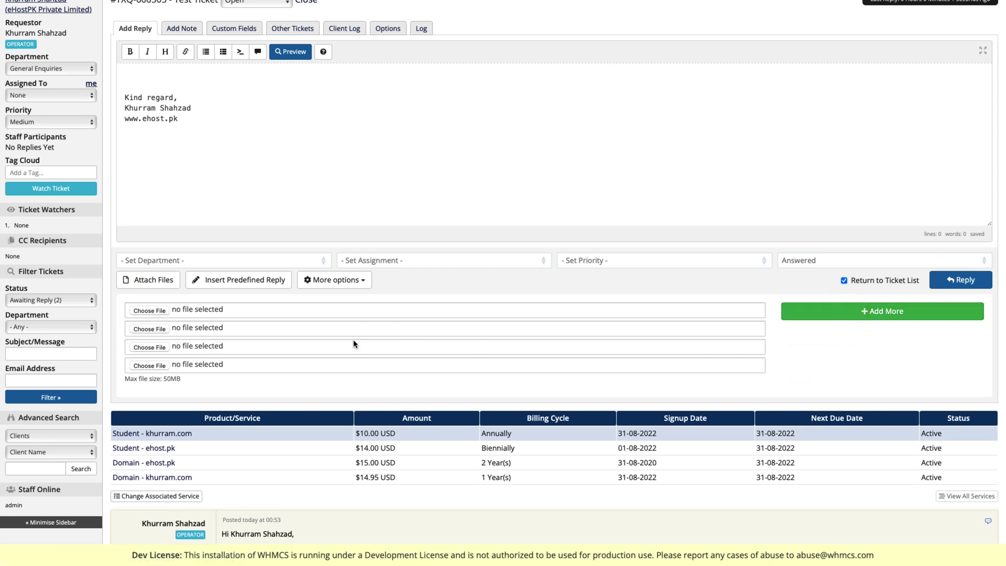
Review the department, assignment and status options, leaving the status at Answered
left_click(236, 265)
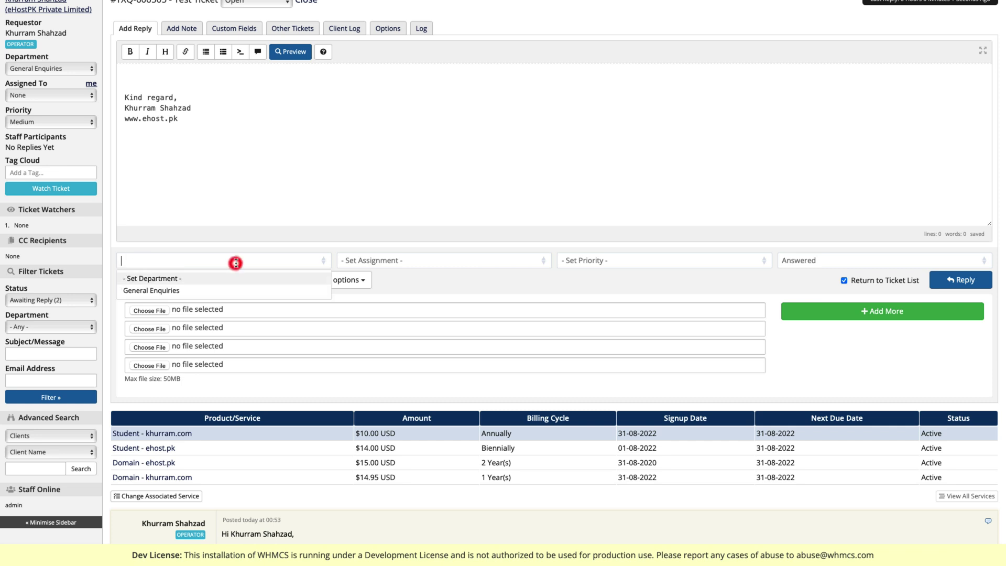
left_click(410, 262)
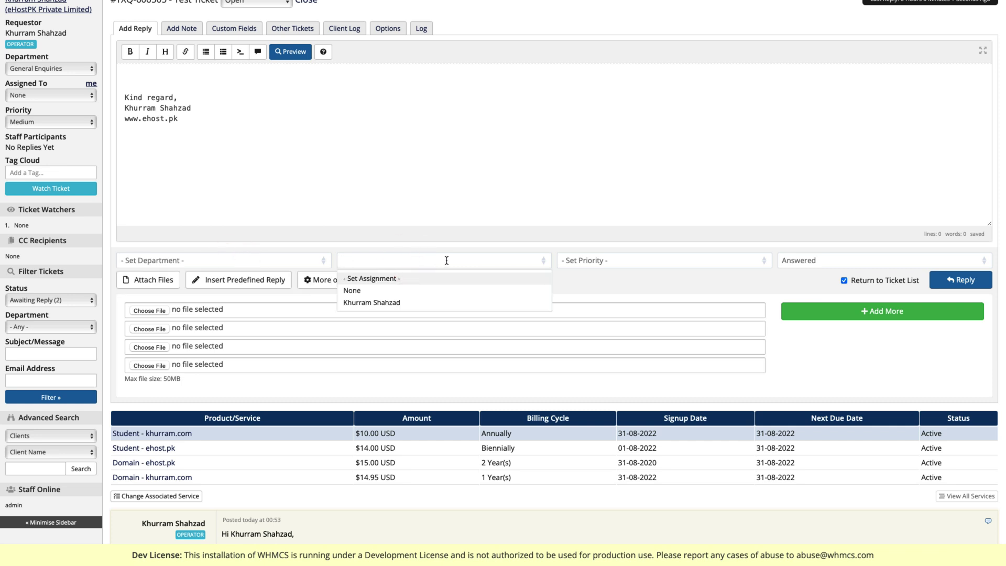
left_click(631, 278)
left_click(841, 263)
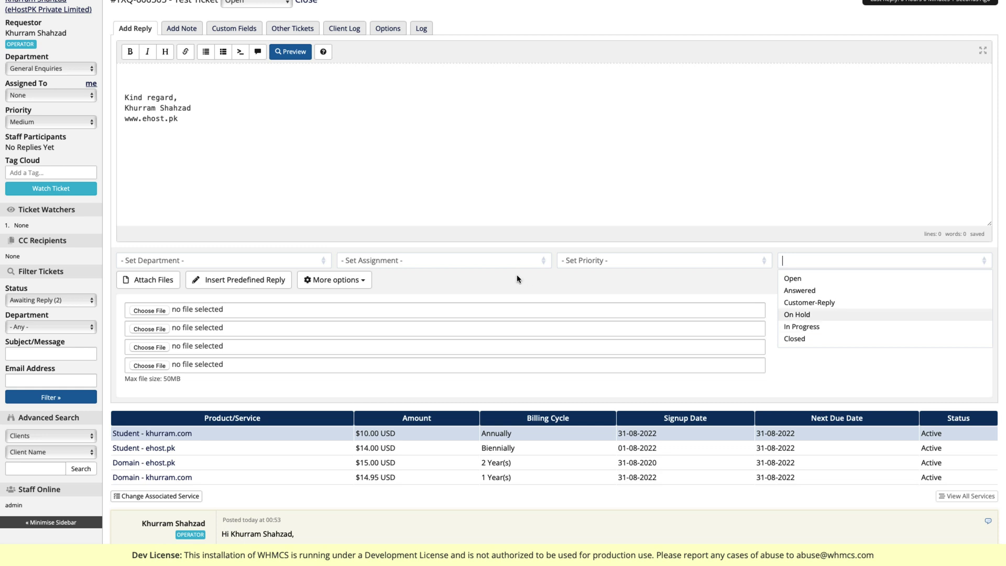
left_click(455, 260)
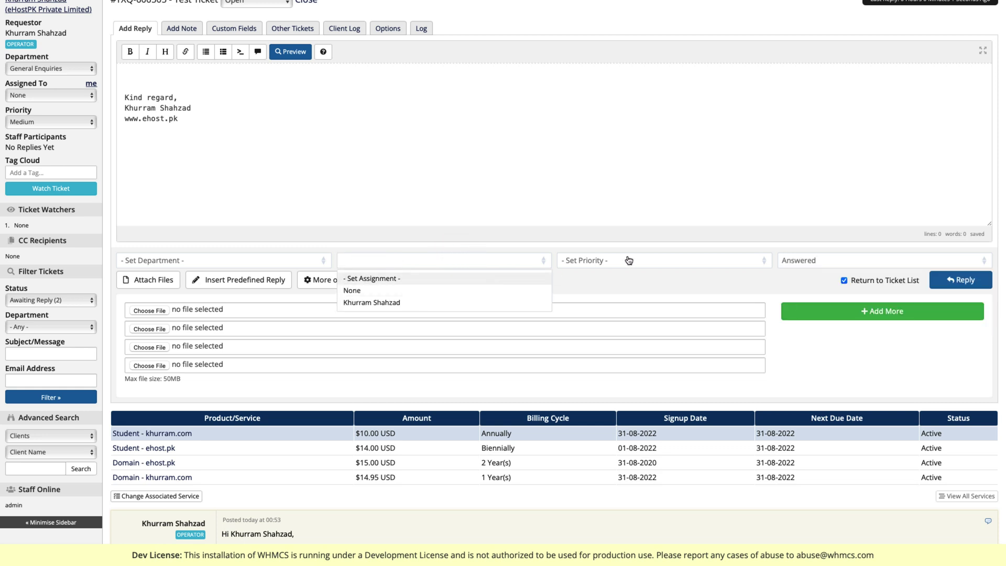
left_click(815, 260)
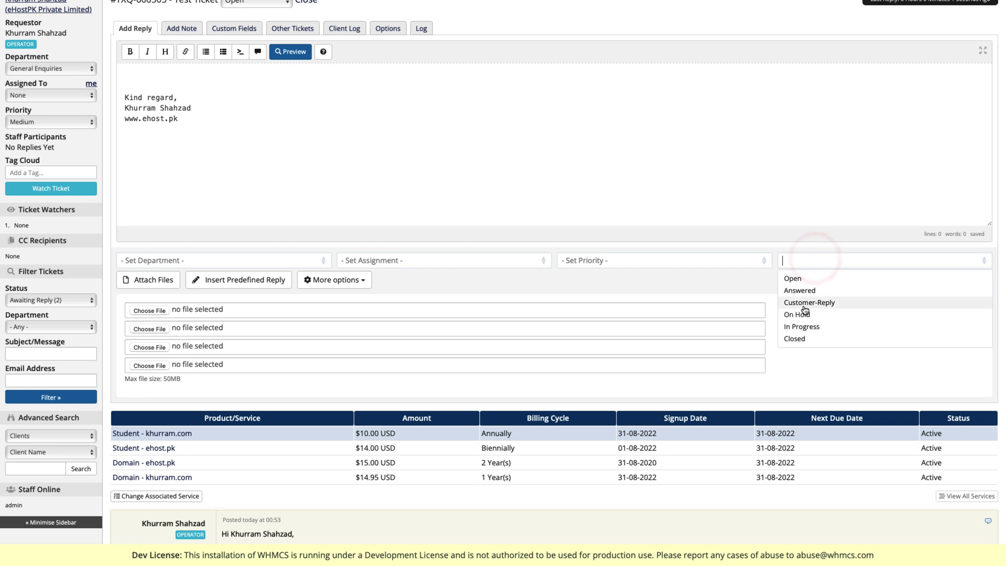
left_click(586, 279)
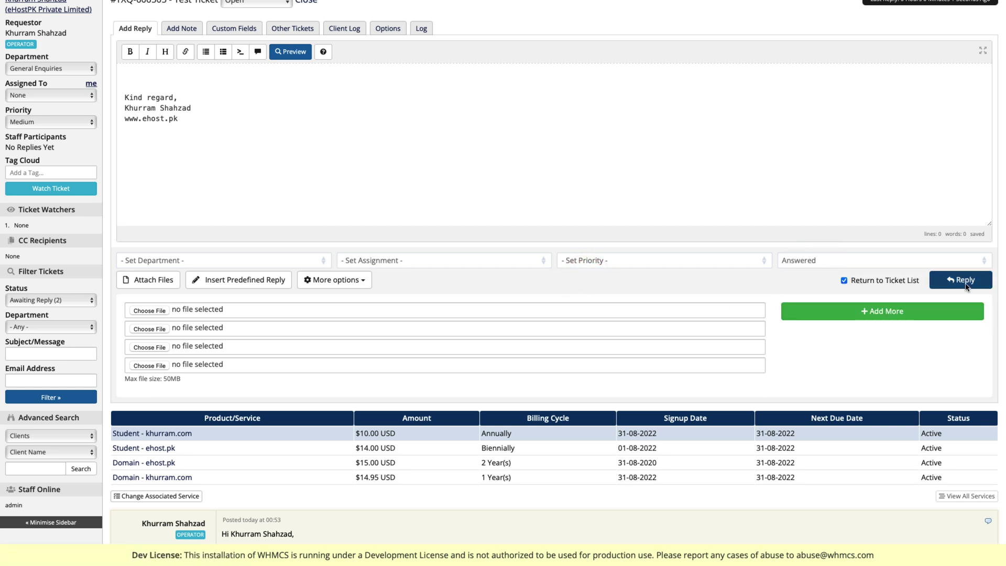